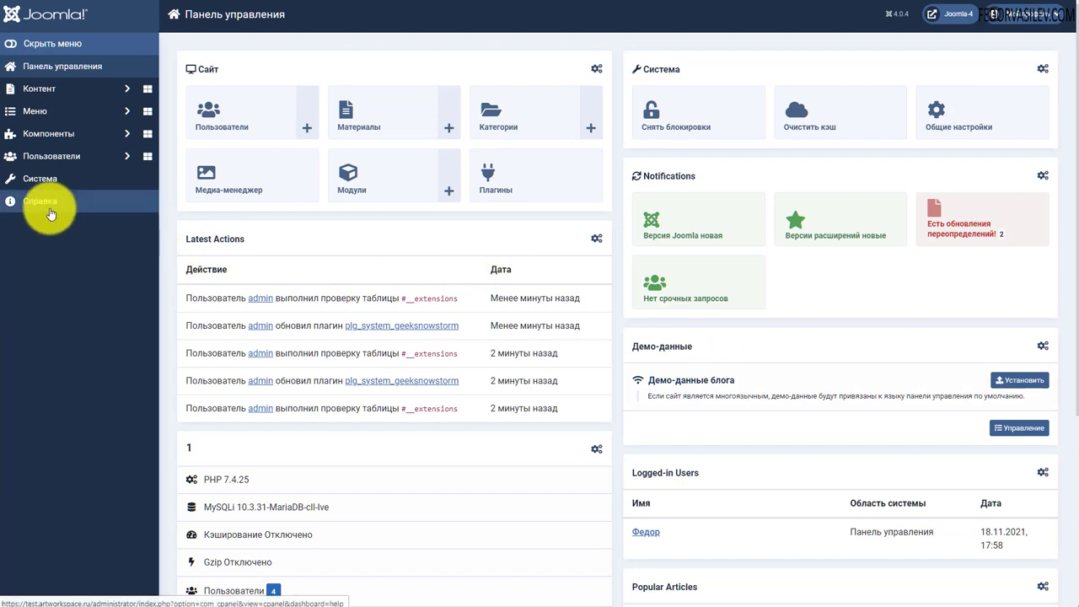
# - Open the system's extension installation page to view the ways of installing a package
pyautogui.click(43, 180)
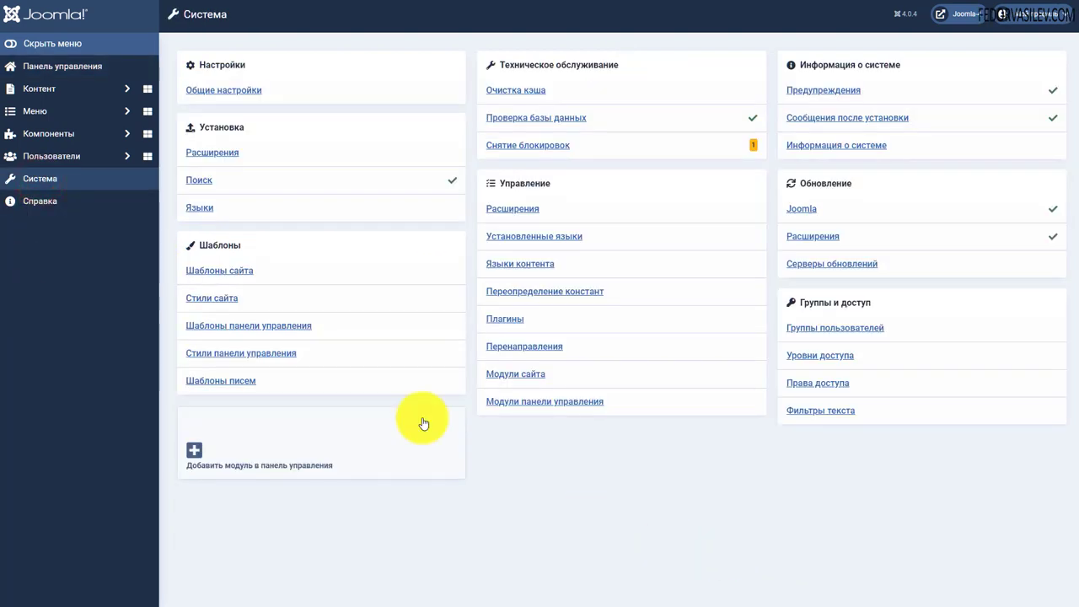
pyautogui.click(228, 153)
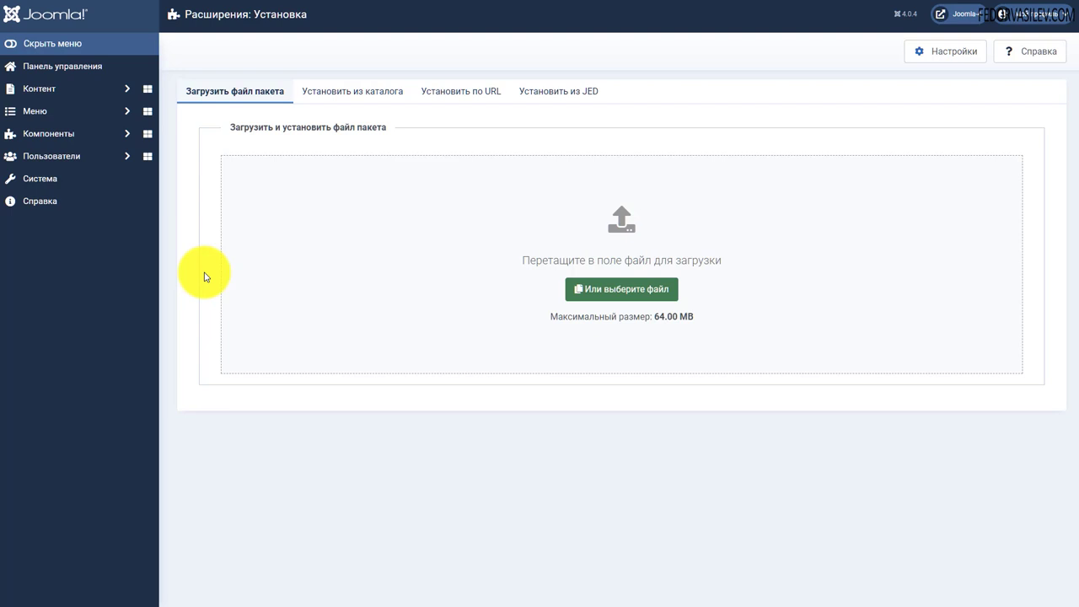
# - Open the list of site modules and sort it by ID in descending order
pyautogui.click(35, 67)
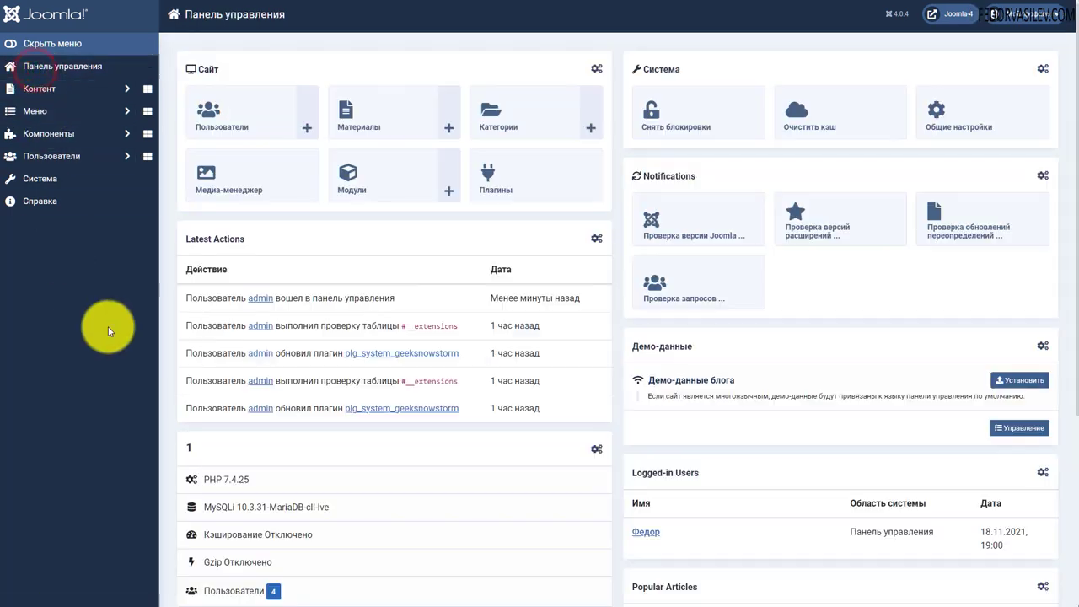
pyautogui.click(362, 181)
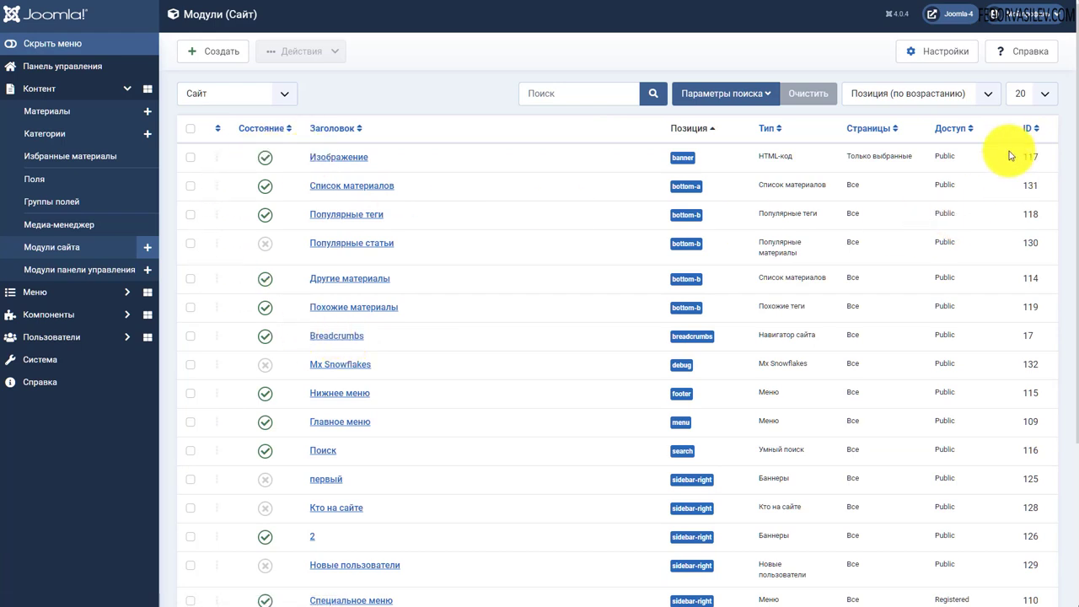
pyautogui.click(1029, 131)
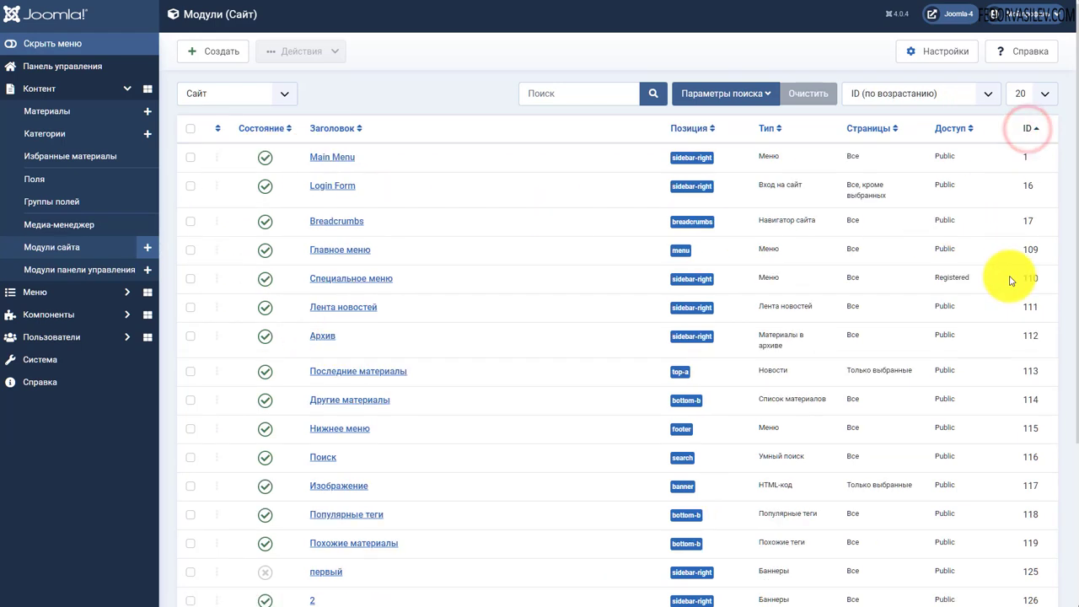
pyautogui.click(1029, 129)
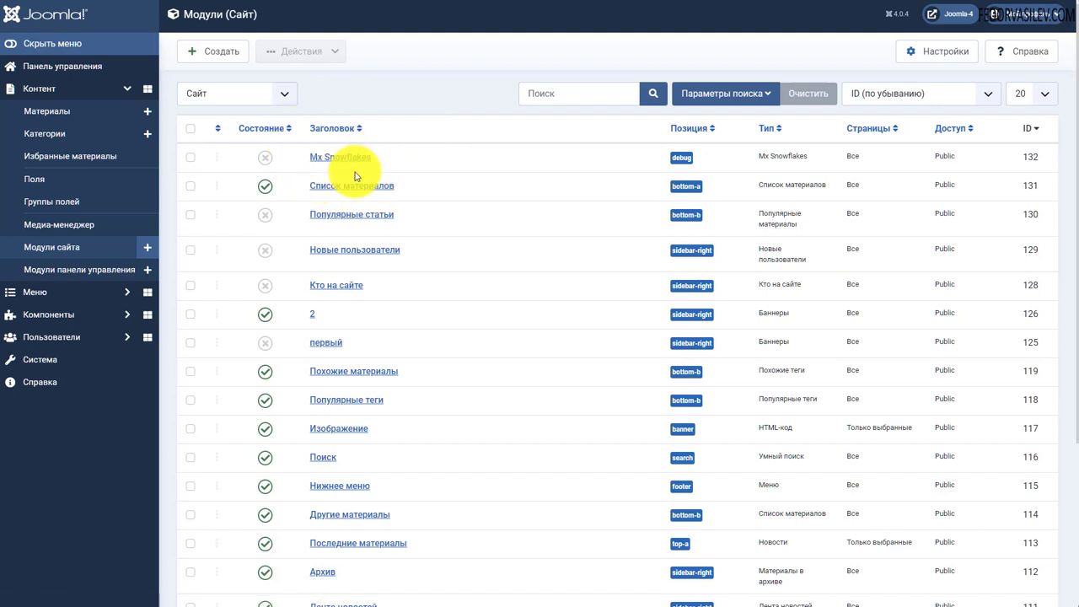
# - Open the Mx Snowflakes module for editing and set its status to Опубликовано
pyautogui.moveTo(382, 162); pyautogui.dragTo(284, 159)
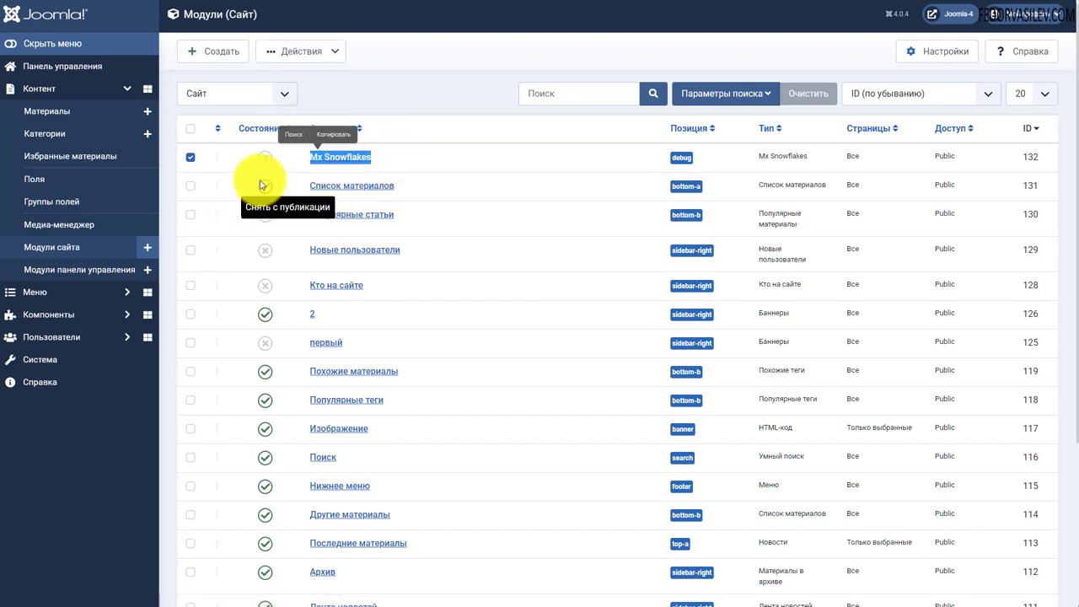
pyautogui.click(374, 84)
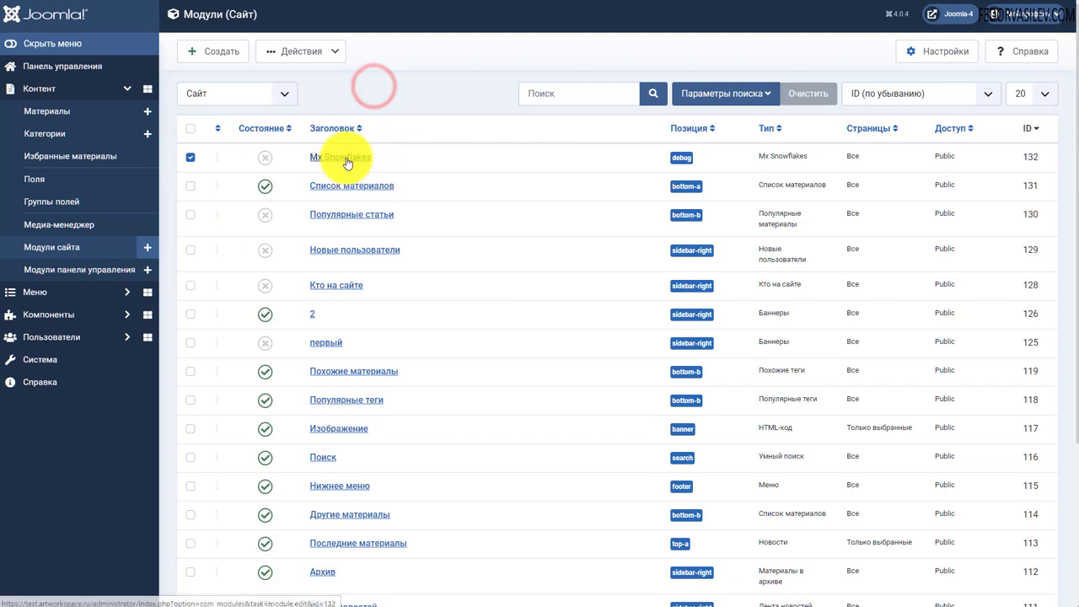
pyautogui.click(345, 157)
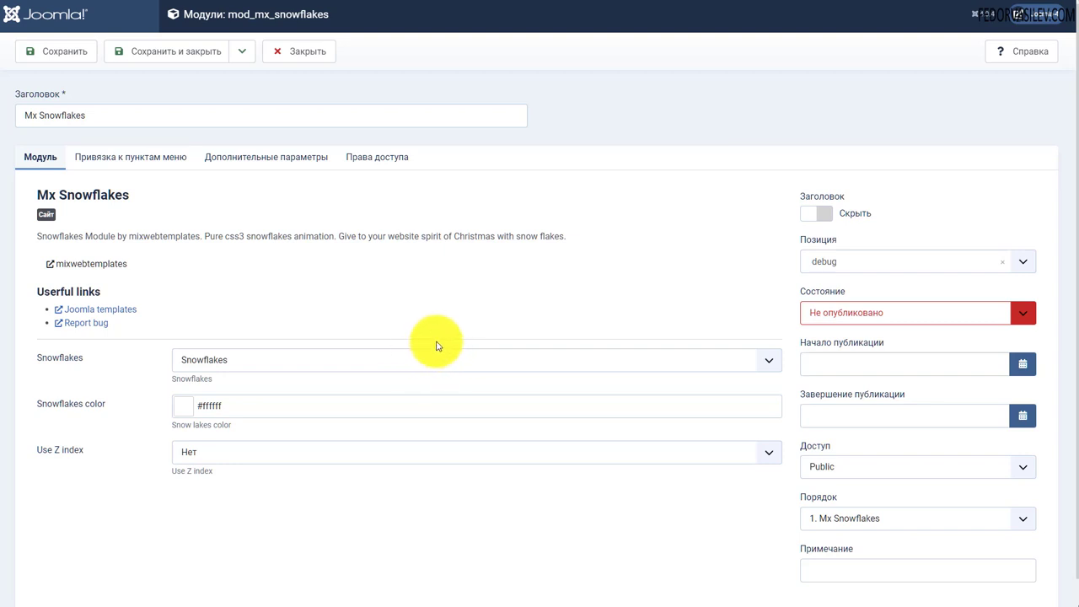
pyautogui.scroll(-1, 253, 375)
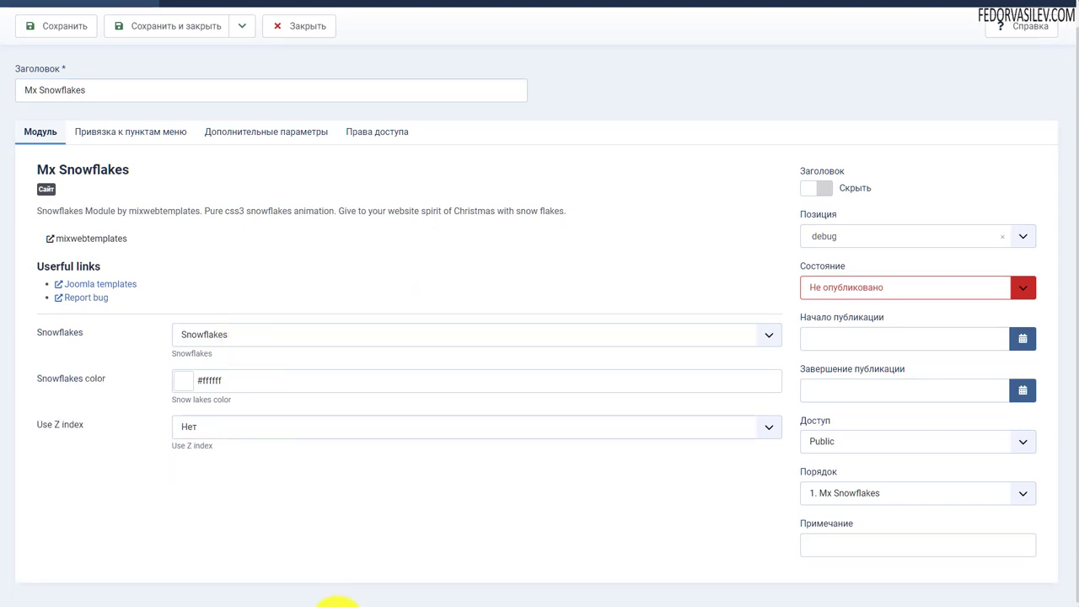
pyautogui.scroll(1, 430, 505)
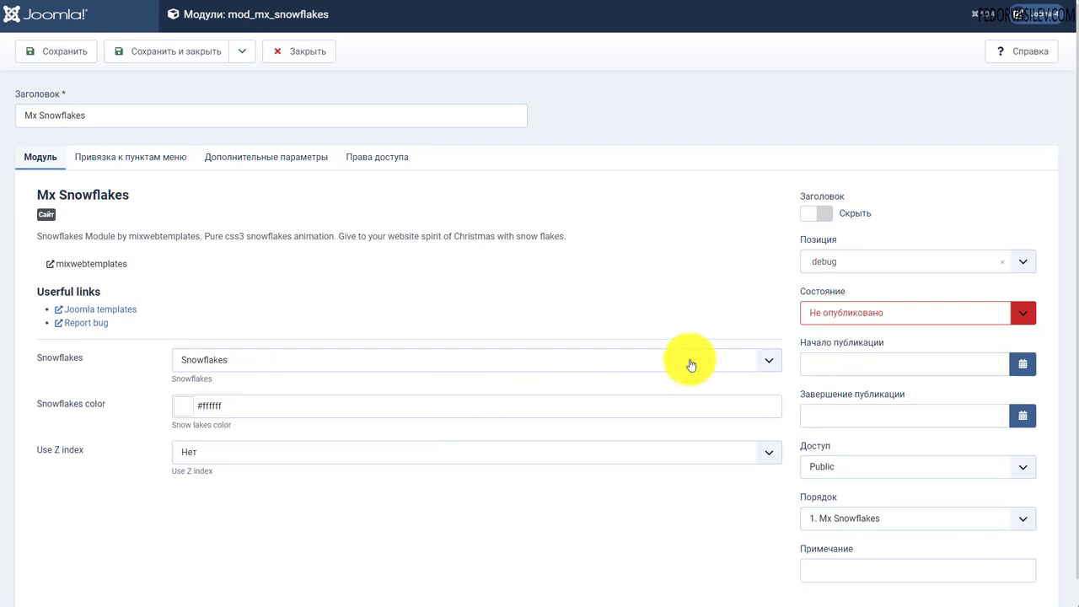
pyautogui.click(839, 313)
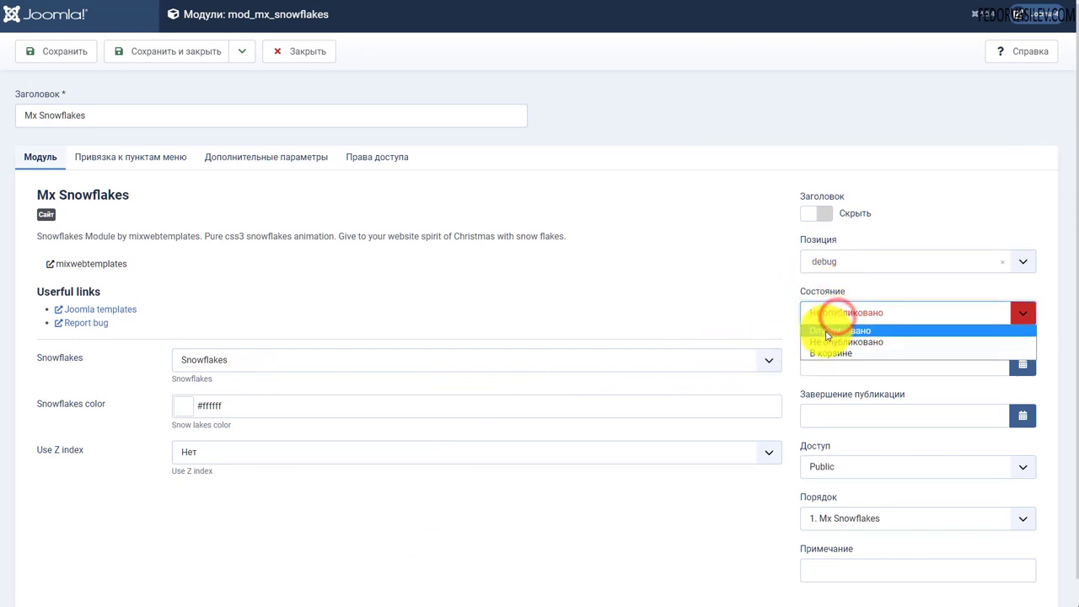
pyautogui.click(826, 331)
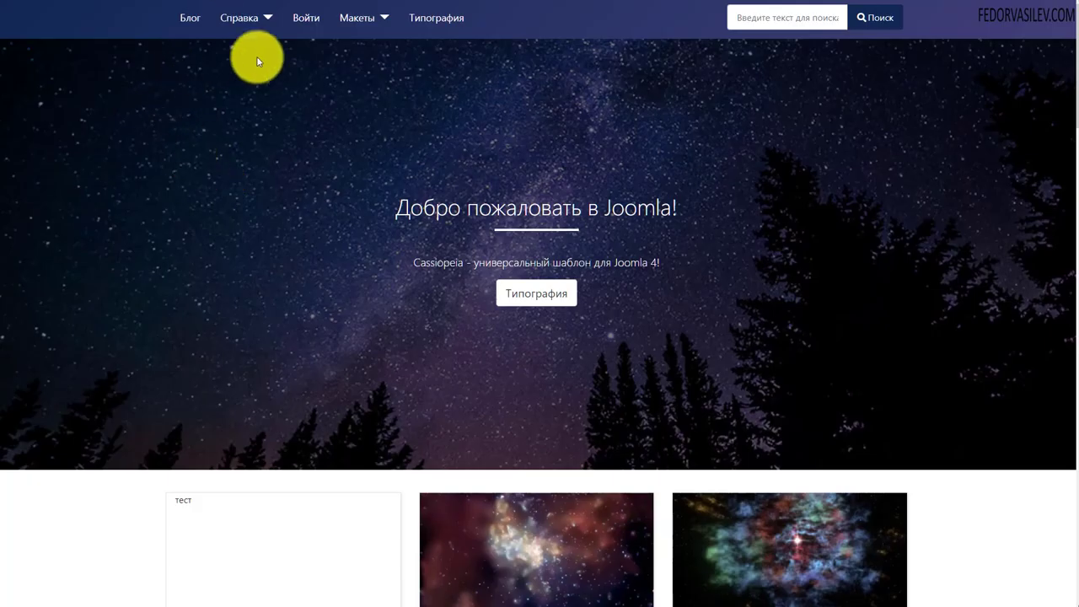
# - Look over the site's home page and review the positions available for the Mx Snowflakes module
pyautogui.scroll(-12, 489, 188)
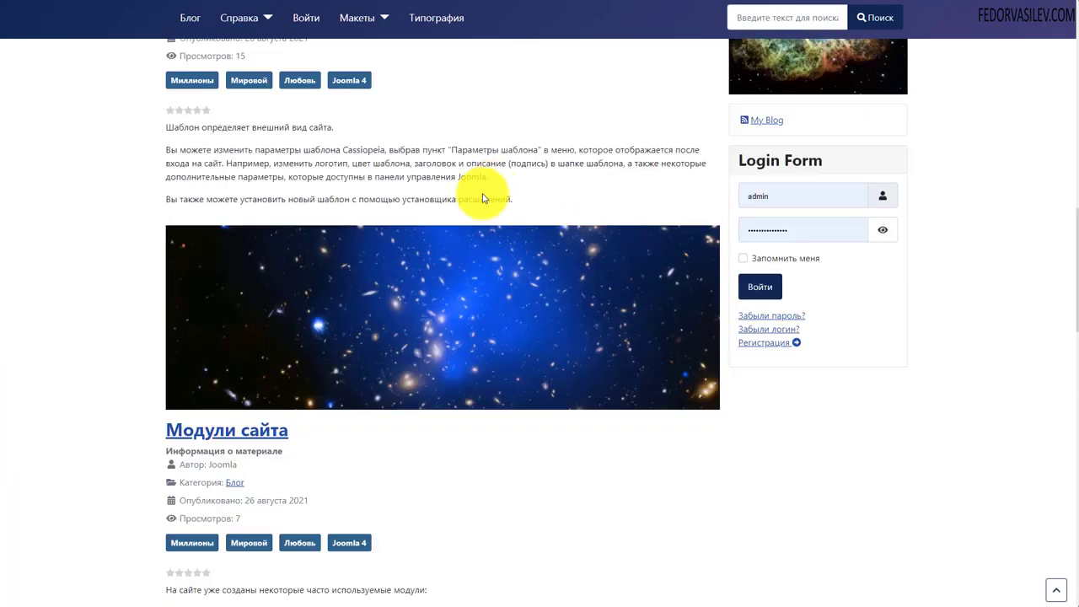
pyautogui.scroll(12, 482, 194)
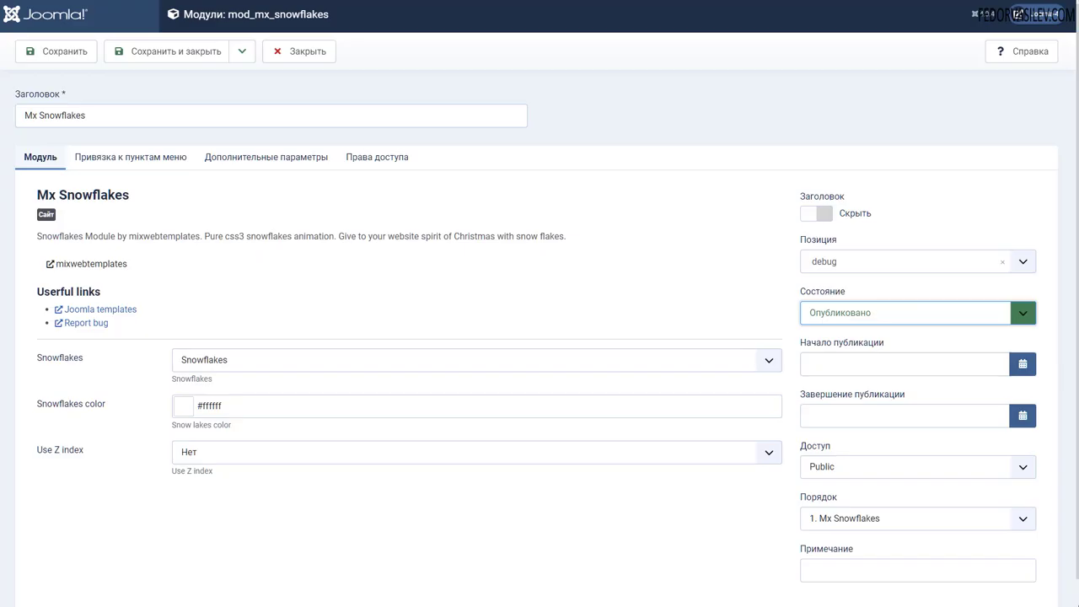
pyautogui.click(825, 267)
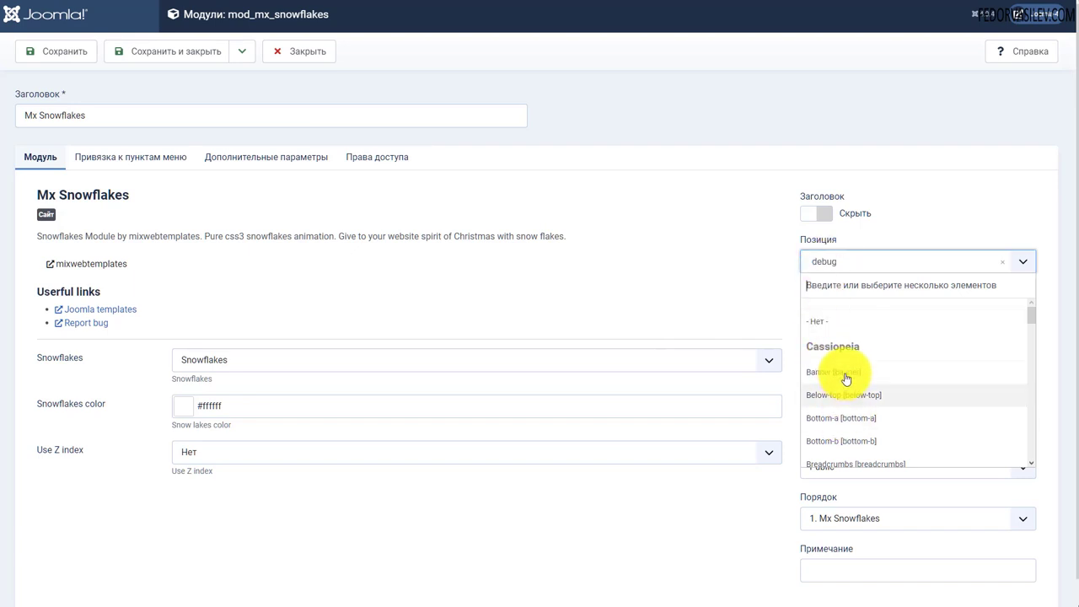
pyautogui.click(928, 210)
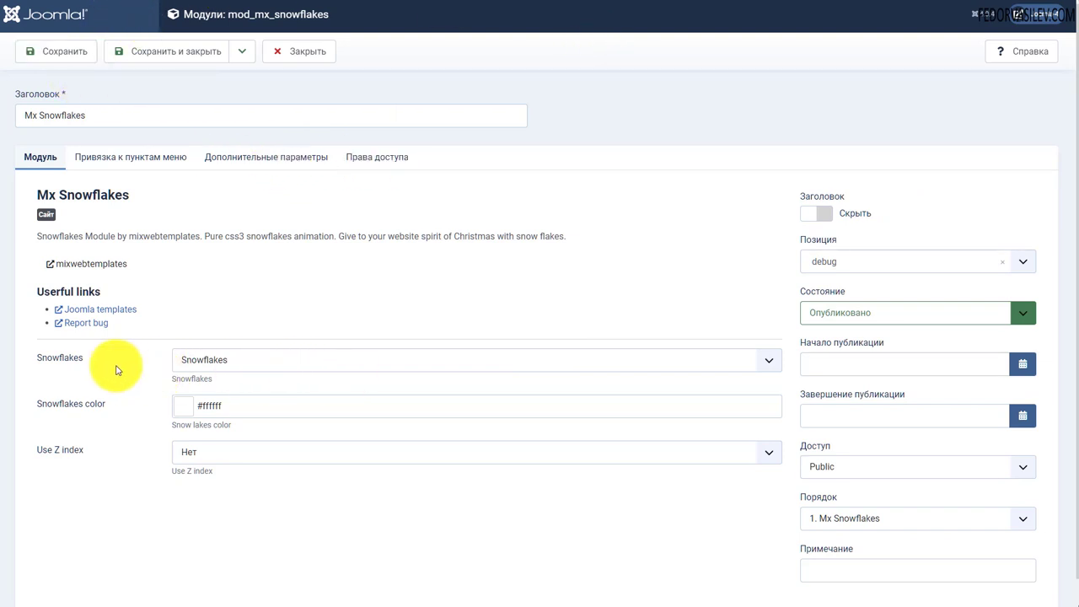
# - Review the available Snowflakes types and the snowflake colour picker in the module settings
pyautogui.scroll(-1, 331, 291)
pyautogui.click(231, 336)
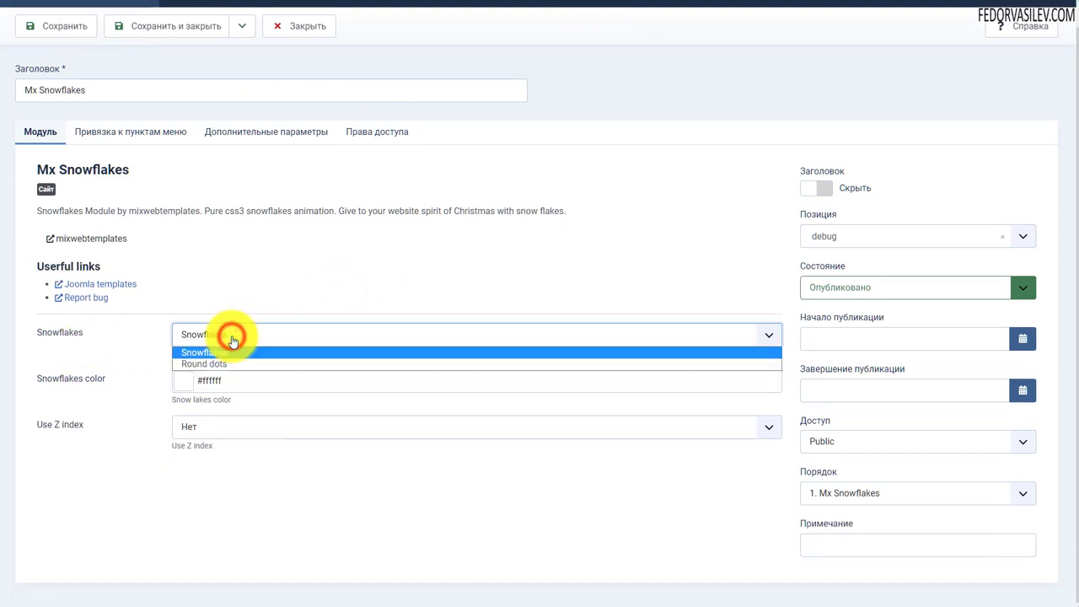
pyautogui.click(231, 335)
pyautogui.click(199, 342)
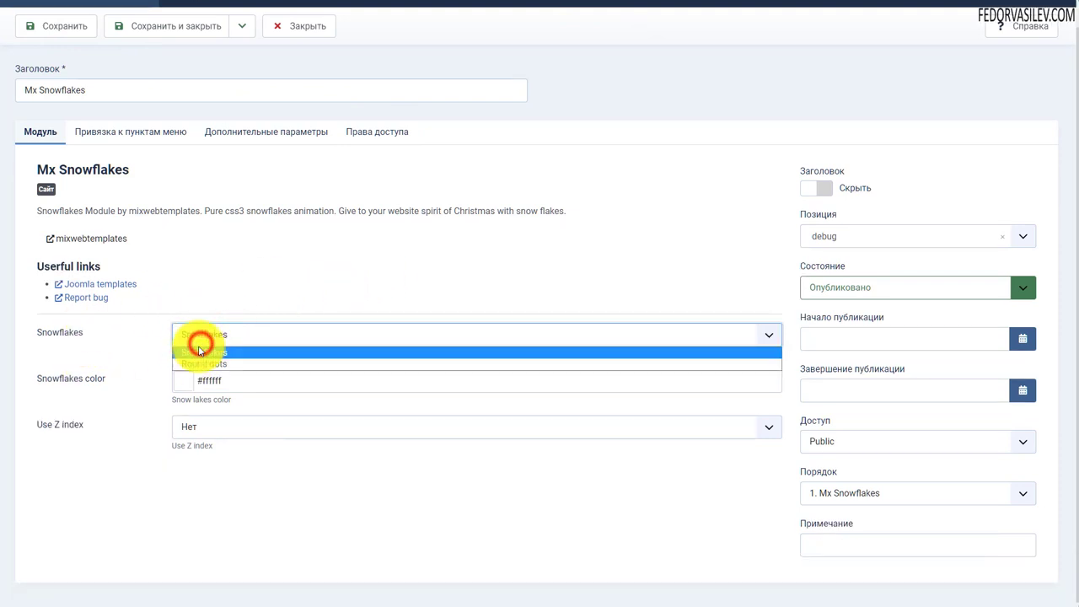
pyautogui.click(132, 341)
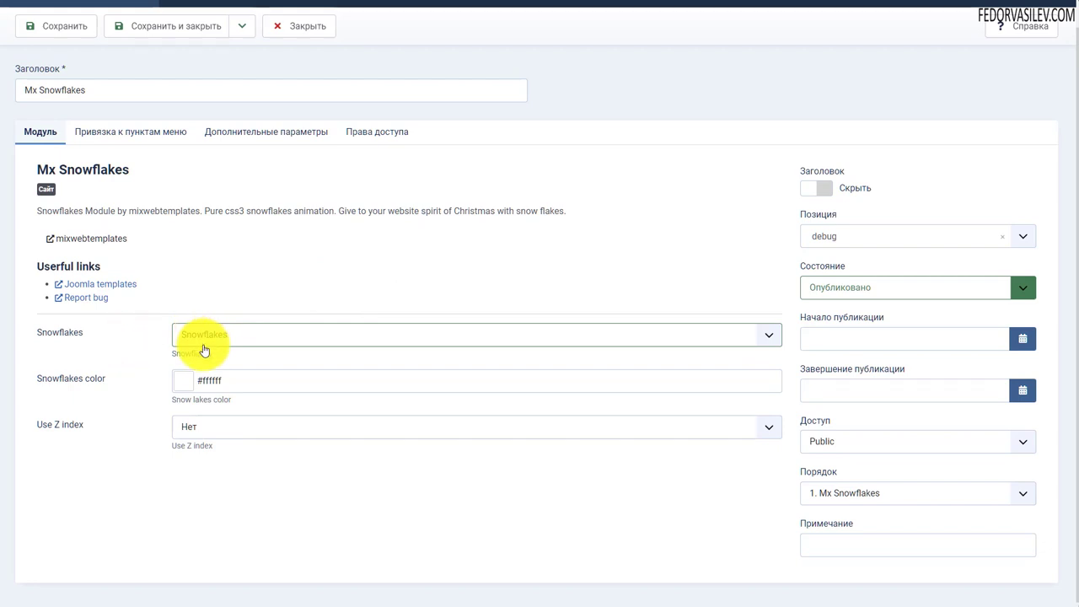
pyautogui.click(188, 383)
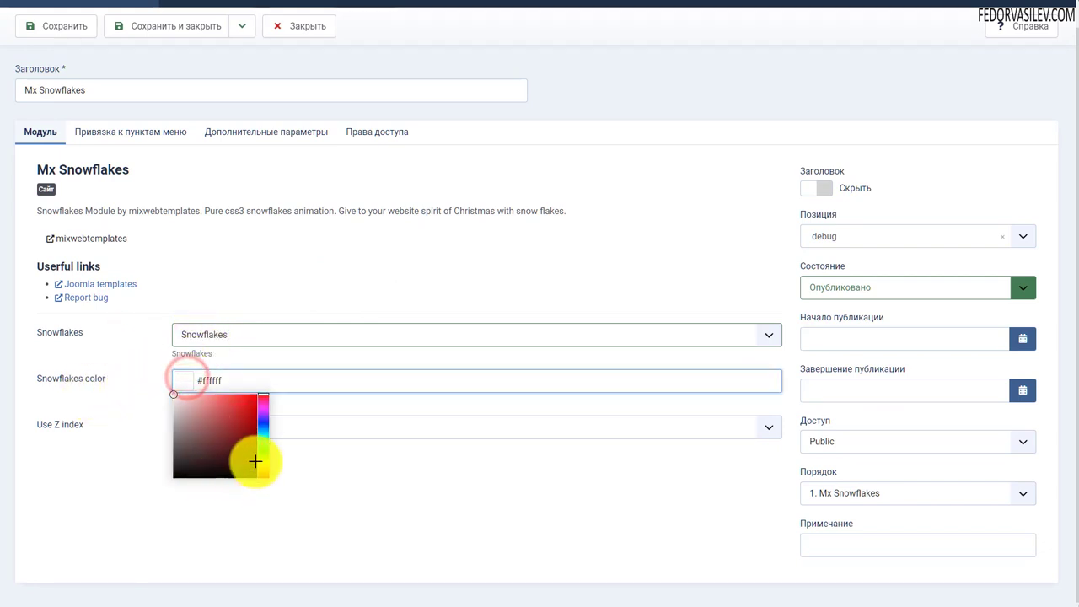
pyautogui.click(143, 356)
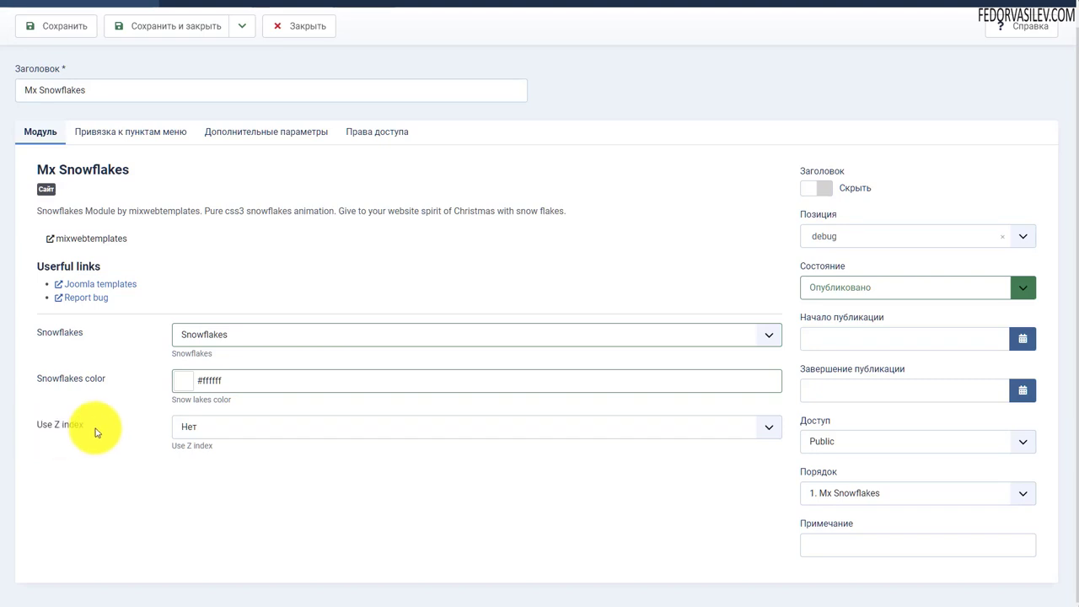
# - Review the choices of the Use Z index setting
pyautogui.click(203, 425)
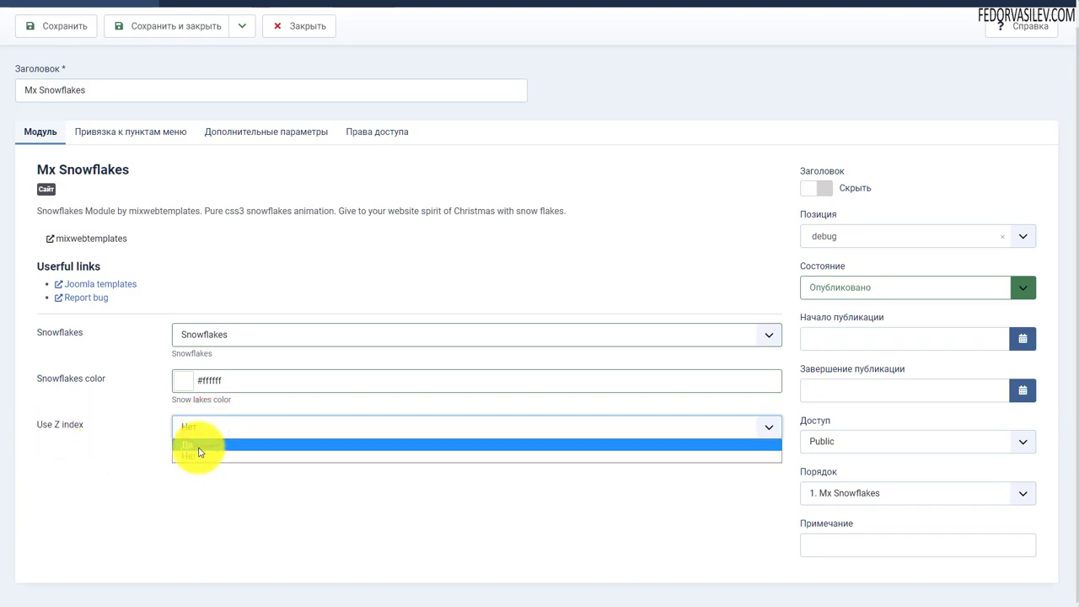
pyautogui.click(128, 456)
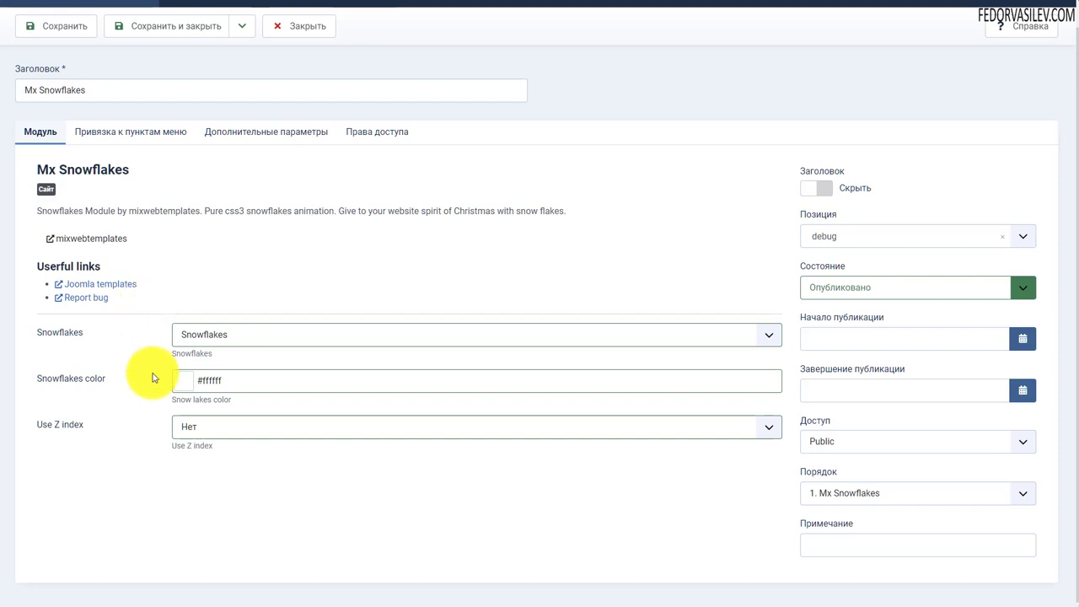
pyautogui.click(197, 427)
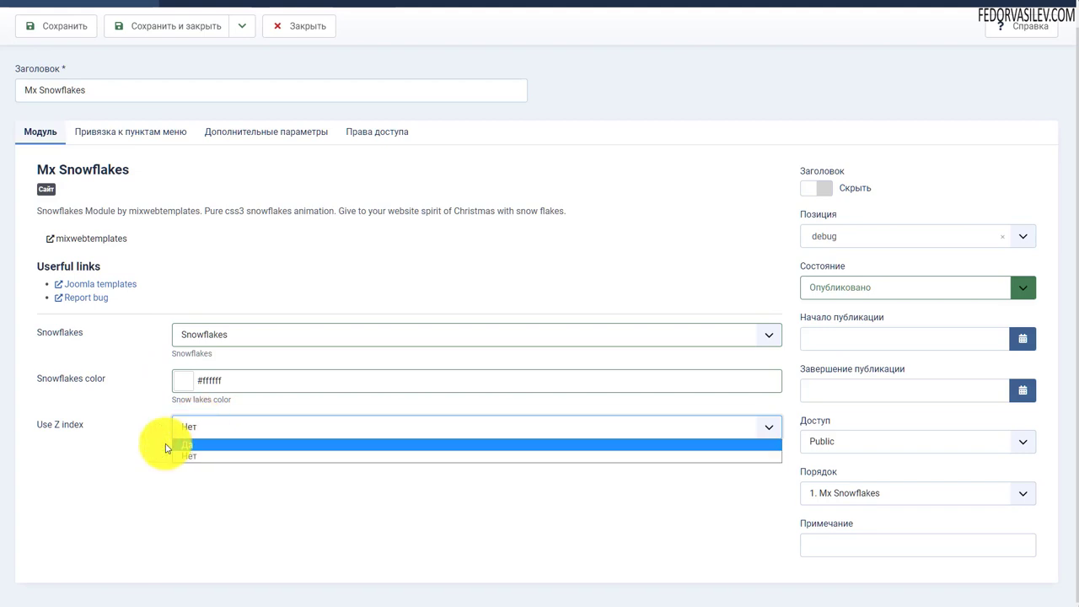
pyautogui.click(120, 445)
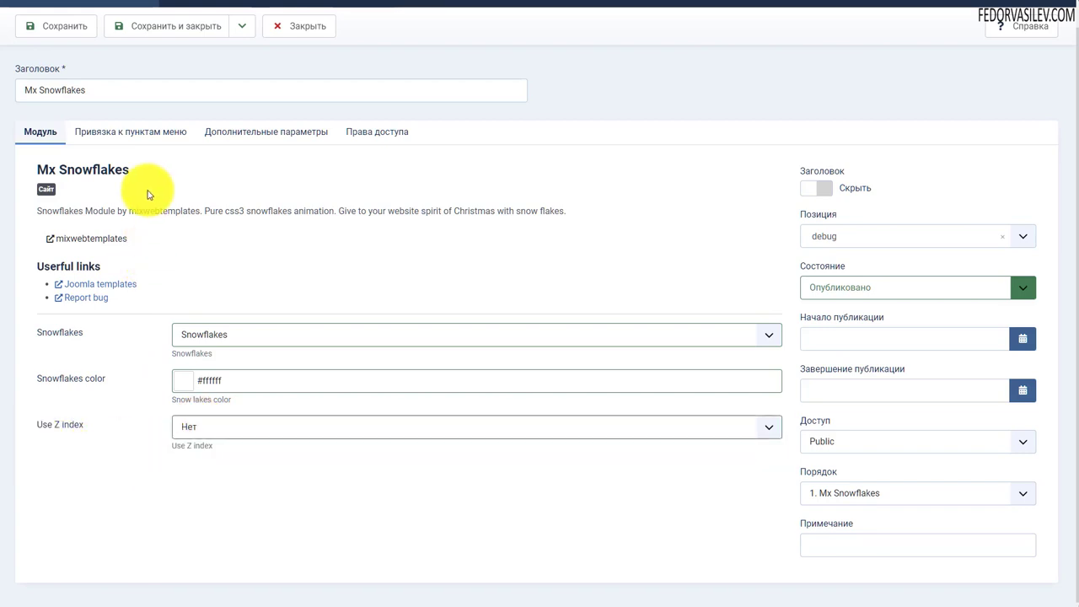
# - Try the module assignment Ни на одной странице and return it to На всех страницах
pyautogui.click(119, 135)
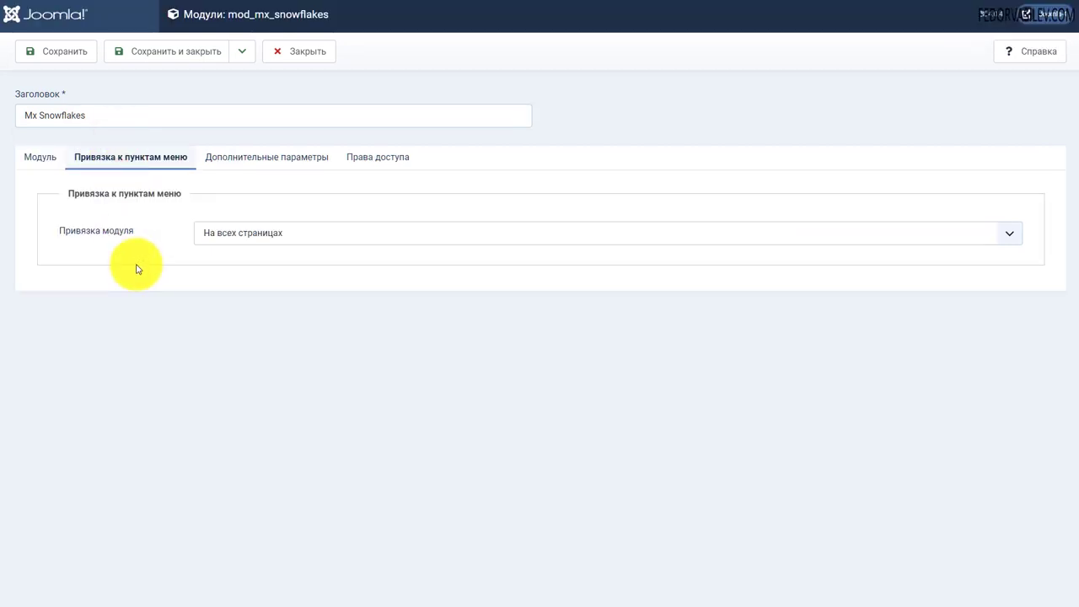
pyautogui.click(226, 229)
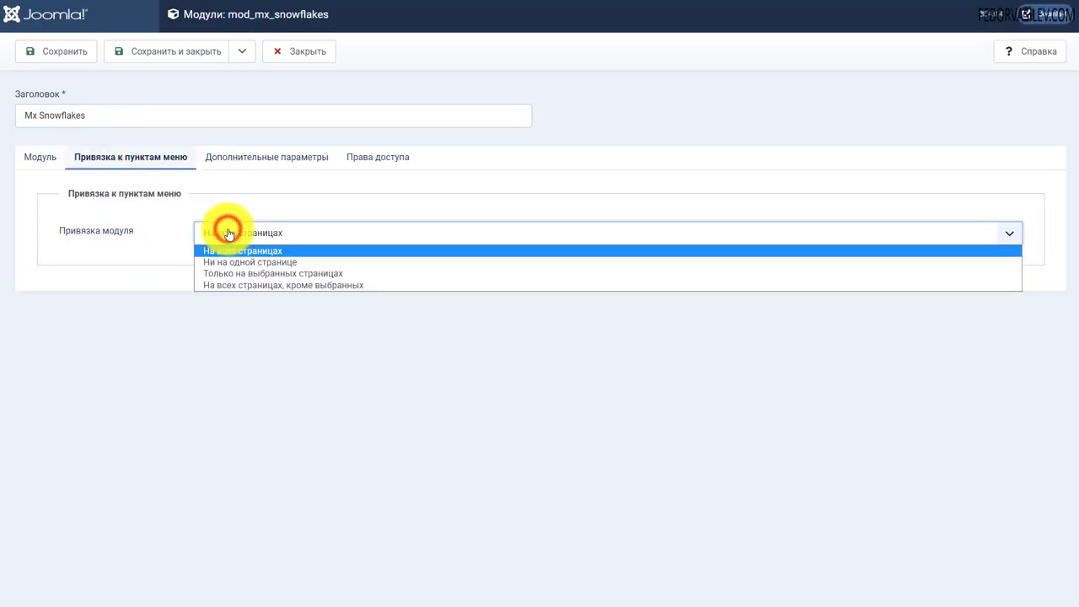
pyautogui.click(265, 262)
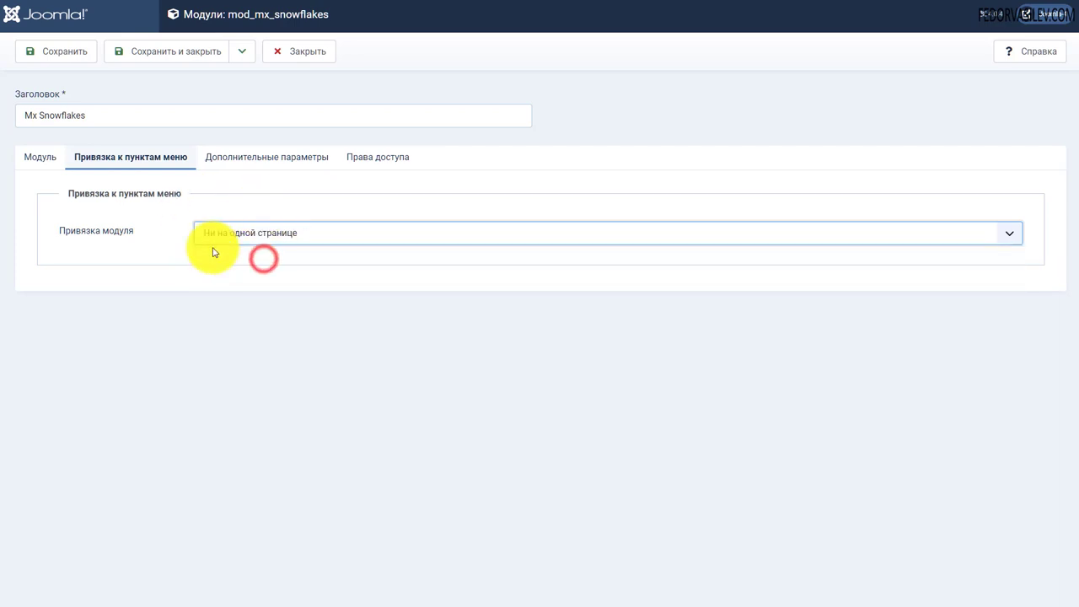
pyautogui.click(242, 236)
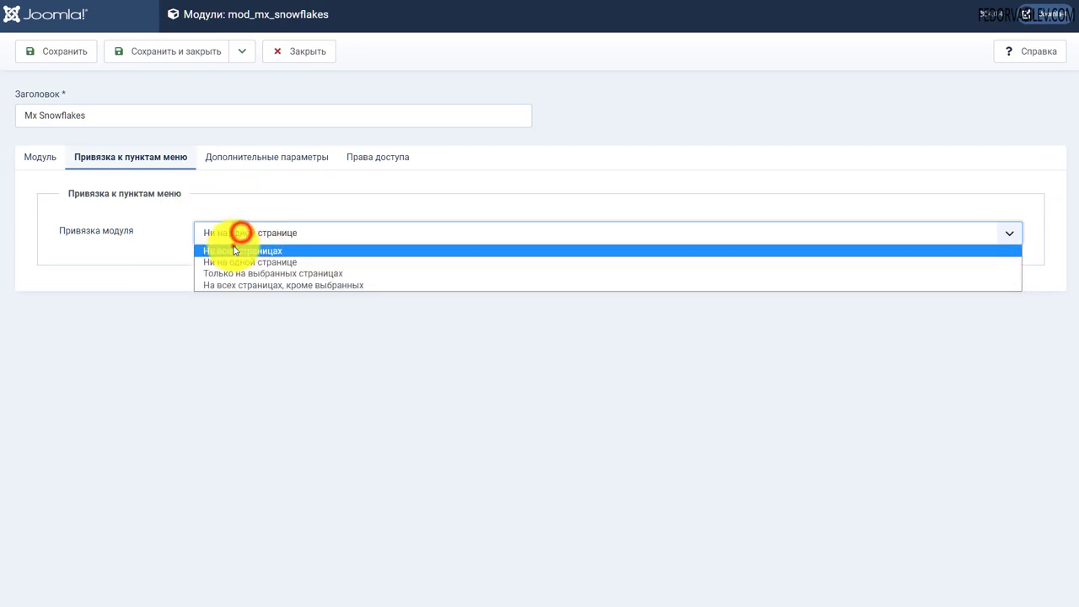
pyautogui.click(236, 247)
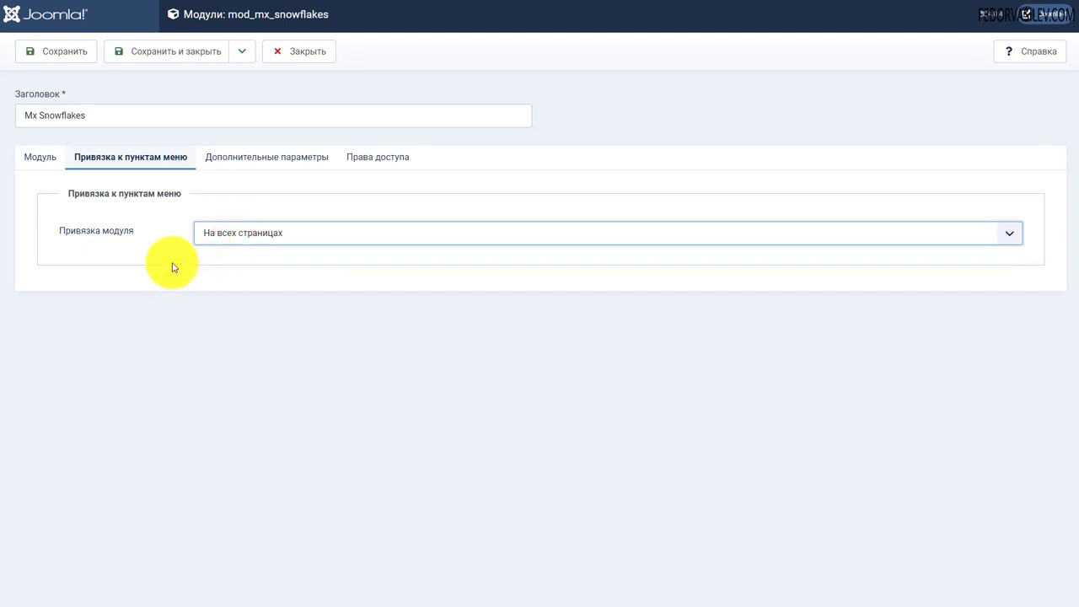
# - Save the Mx Snowflakes module and check the snowflake effect down the site's home page
pyautogui.click(40, 157)
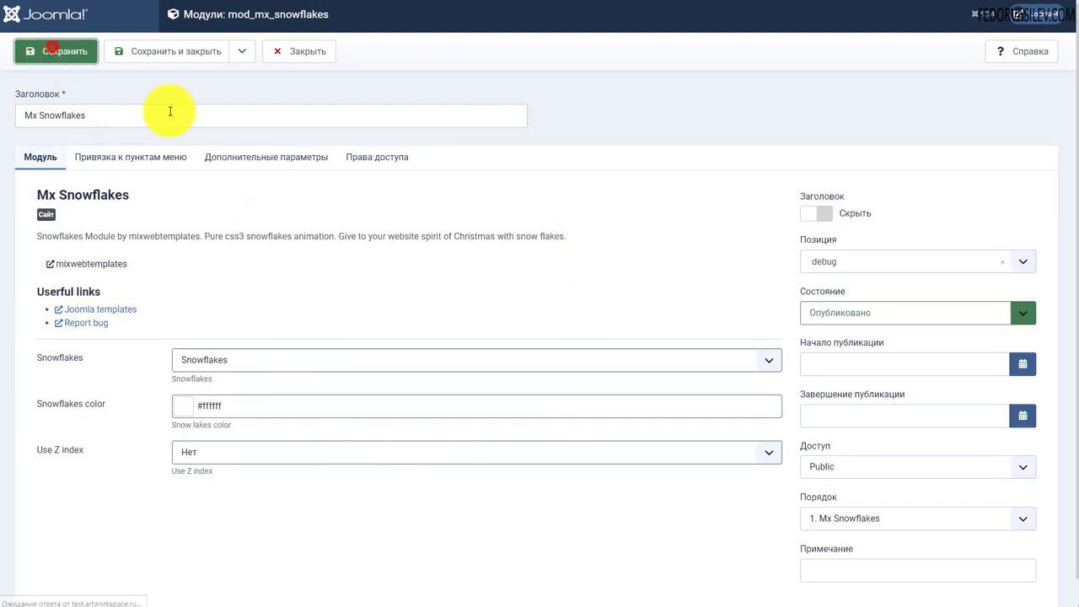
pyautogui.click(53, 51)
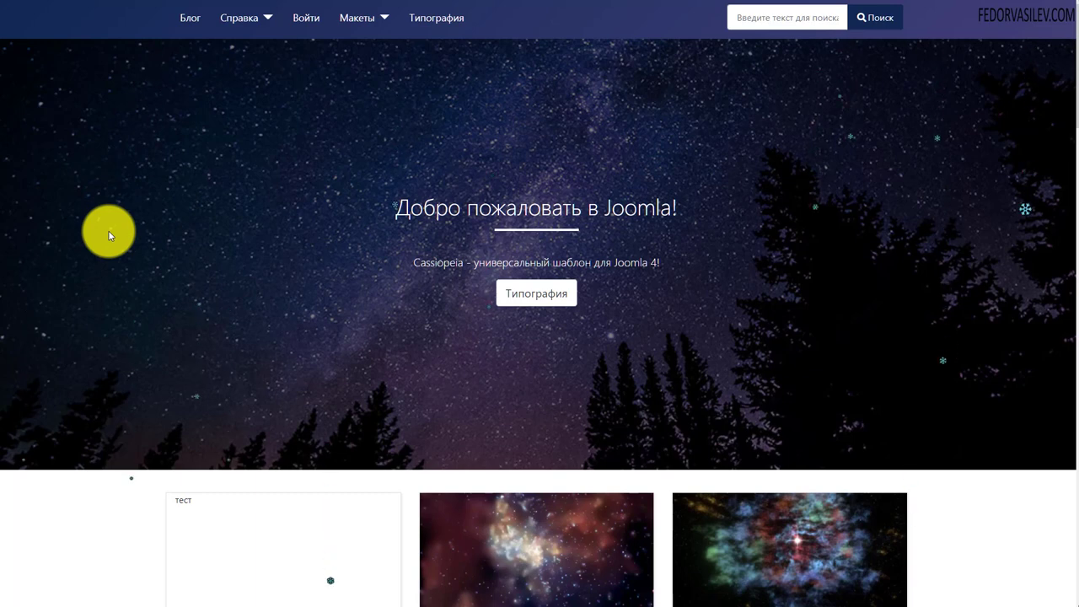
pyautogui.scroll(-4, 108, 232)
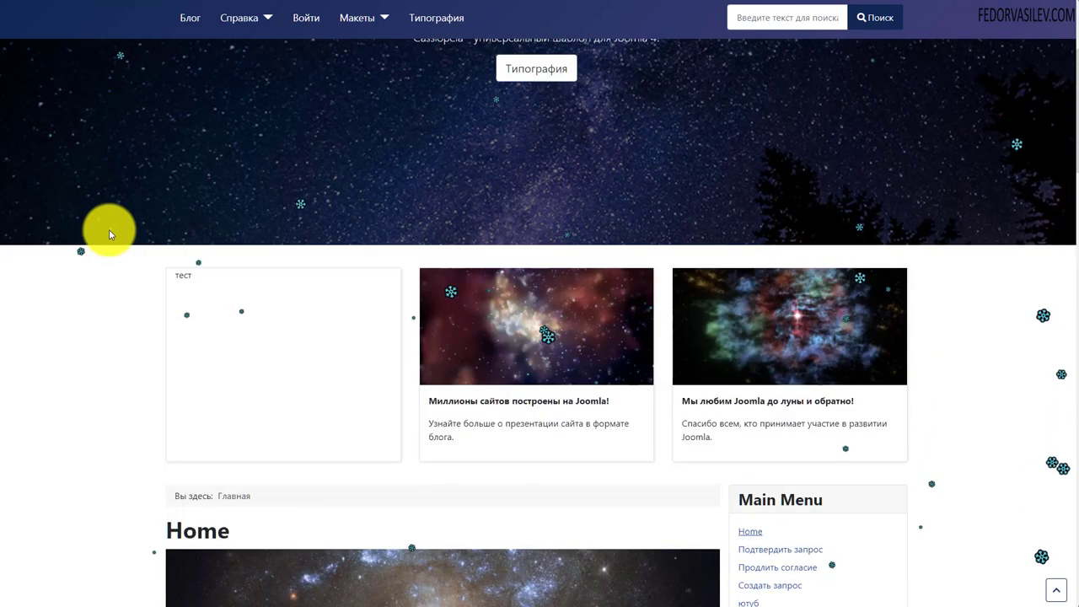
pyautogui.scroll(-2, 109, 235)
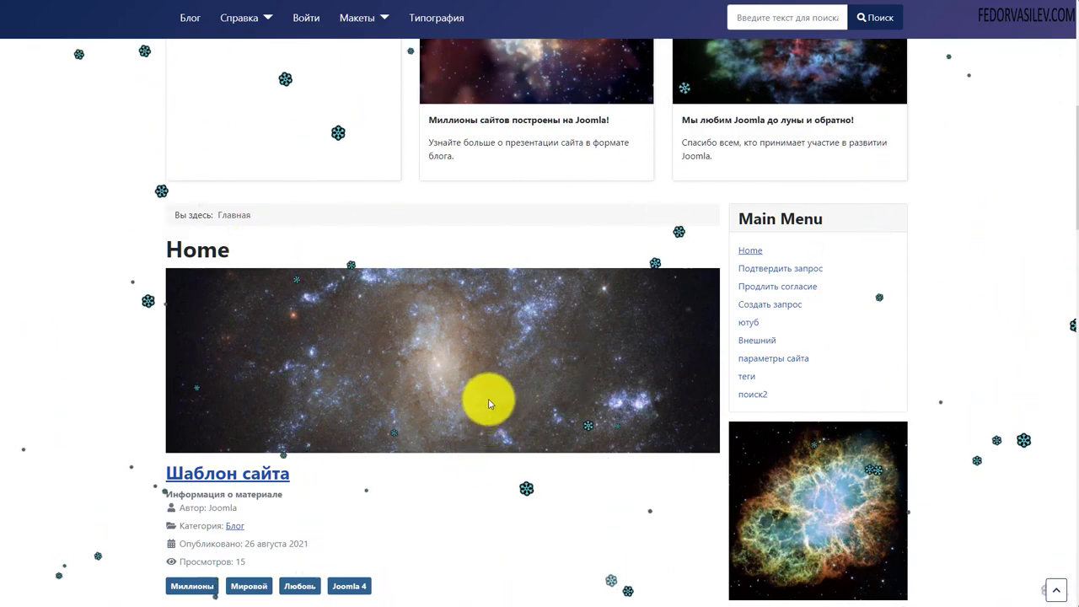
# - Set the Mx Snowflakes module's snowflake colour to turquoise #1ee8ca and save the module
pyautogui.scroll(-3, 441, 393)
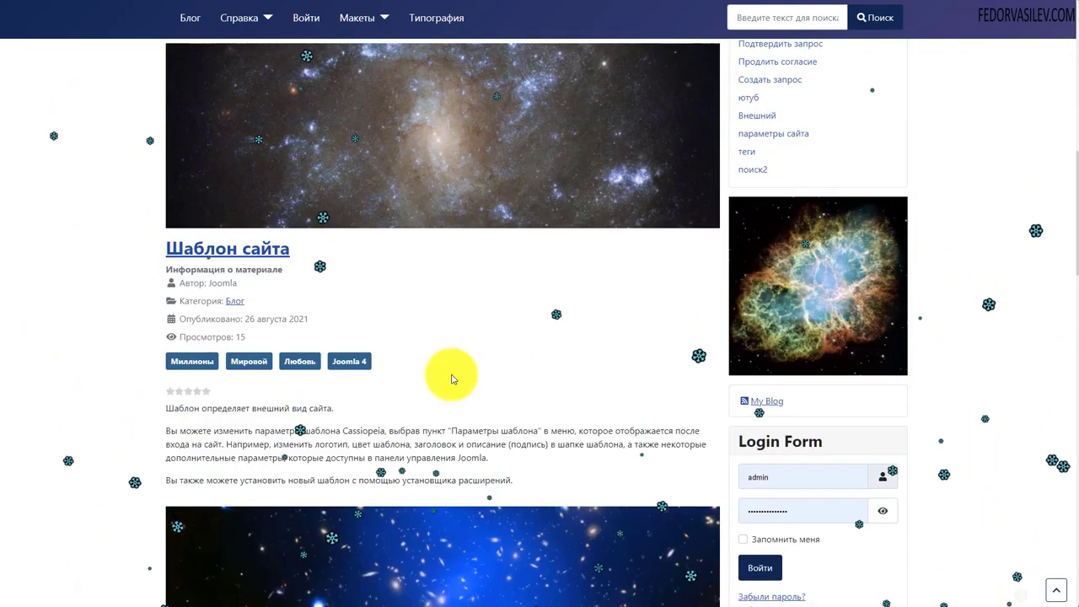
pyautogui.scroll(10, 451, 373)
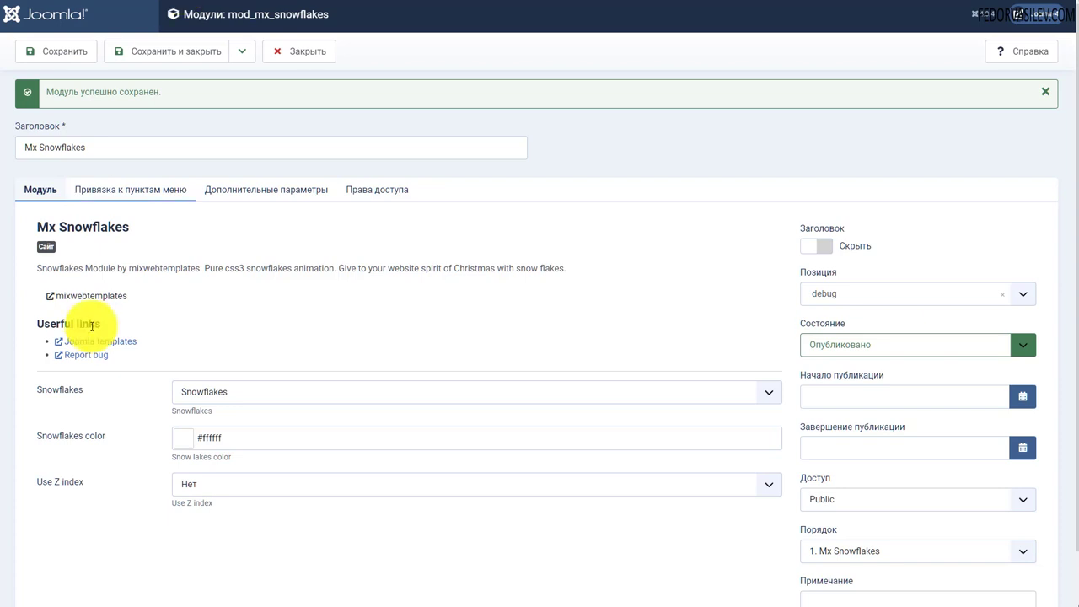
pyautogui.scroll(-1, 92, 326)
pyautogui.click(177, 438)
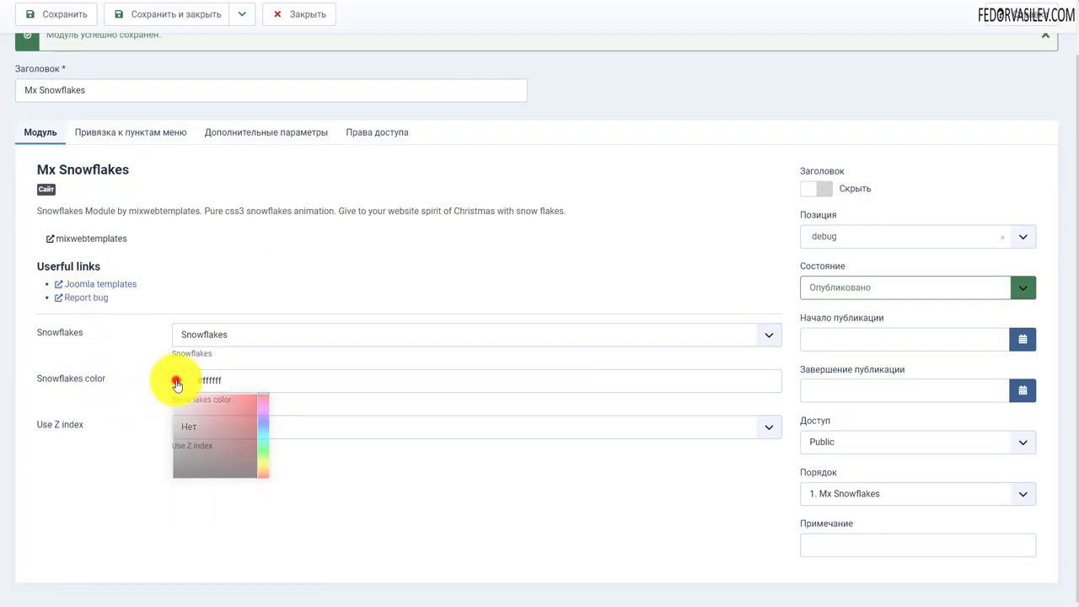
pyautogui.click(264, 437)
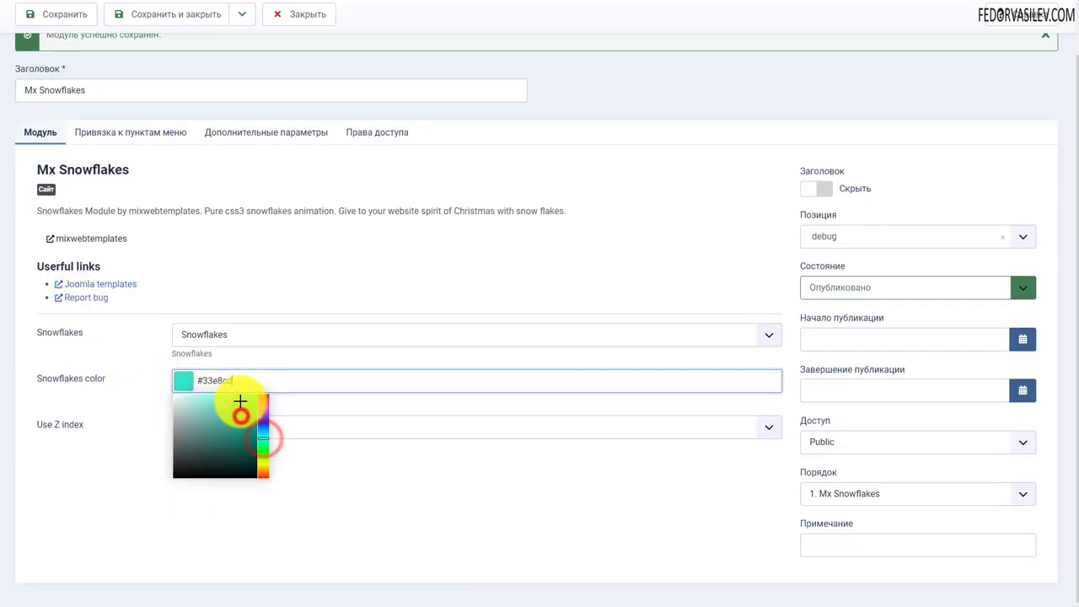
pyautogui.click(240, 413)
pyautogui.click(157, 270)
pyautogui.click(75, 15)
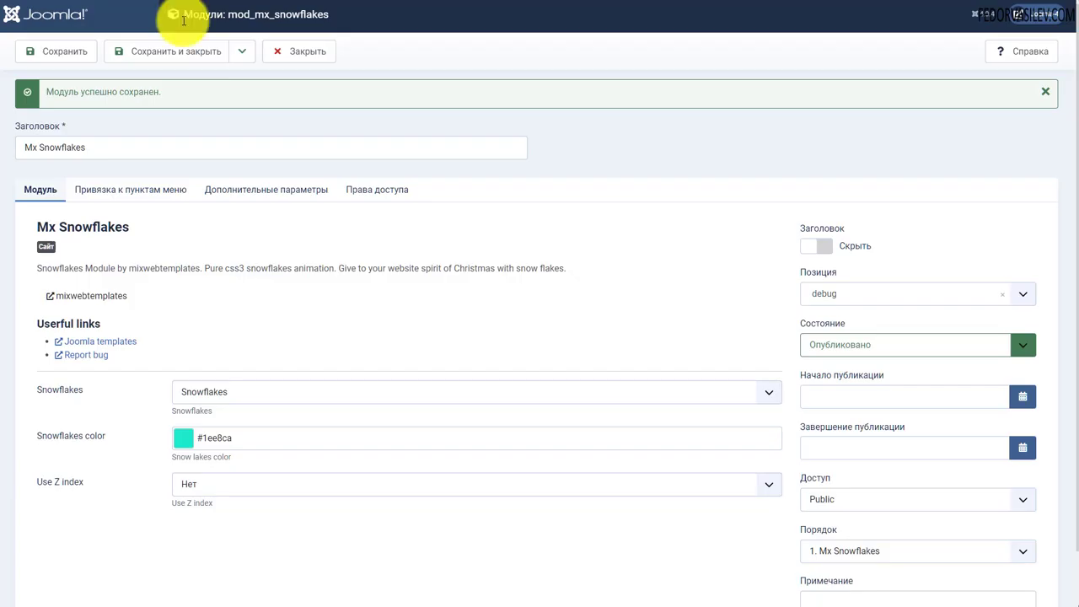
# - Change the module's Snowflakes type to Round dots
pyautogui.click(204, 390)
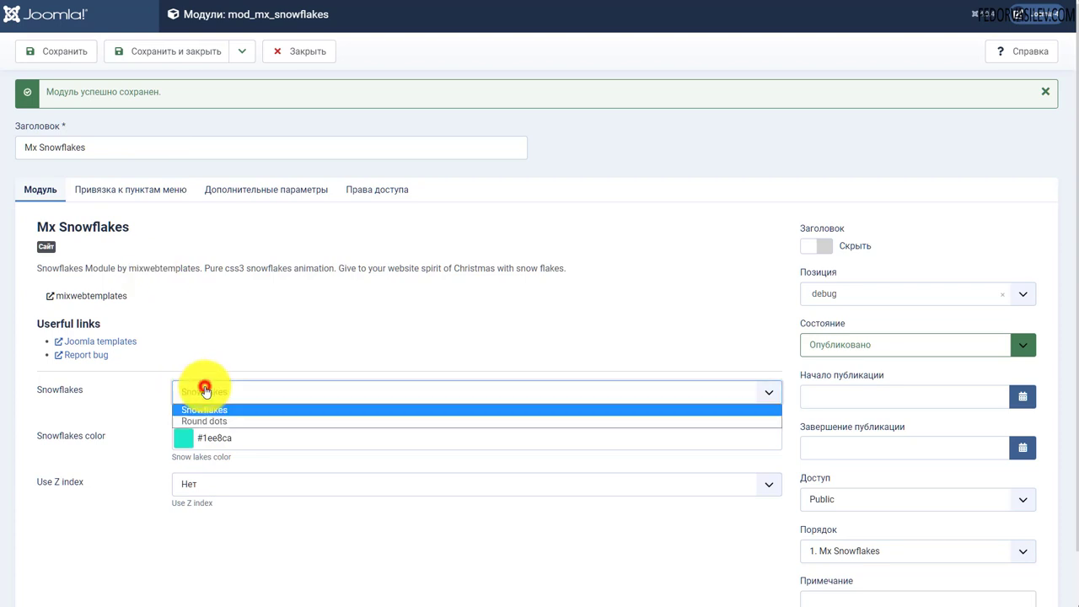
pyautogui.click(224, 422)
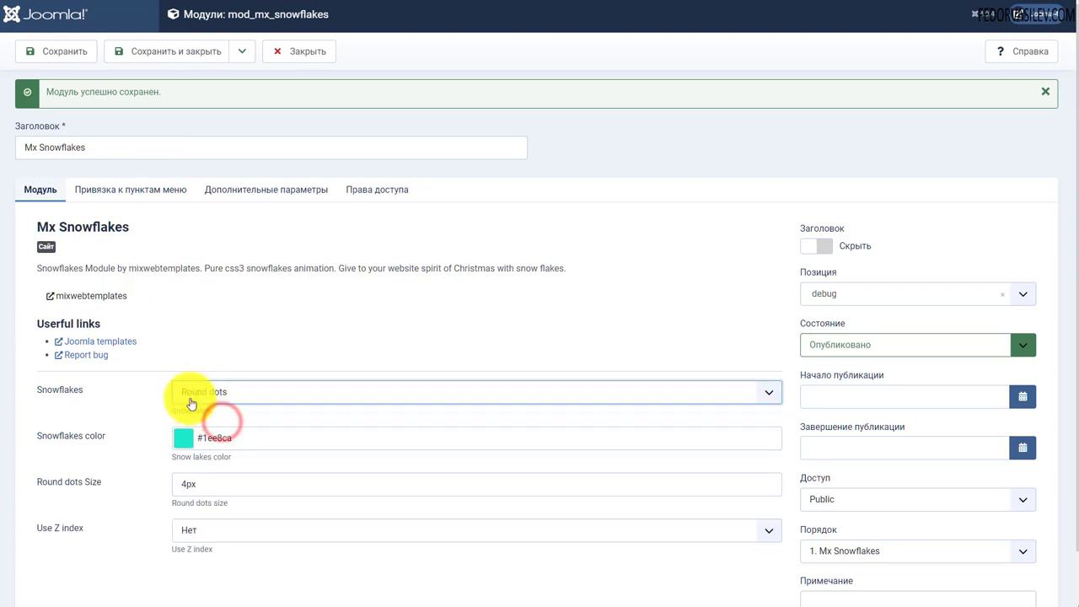
pyautogui.scroll(-1, 280, 314)
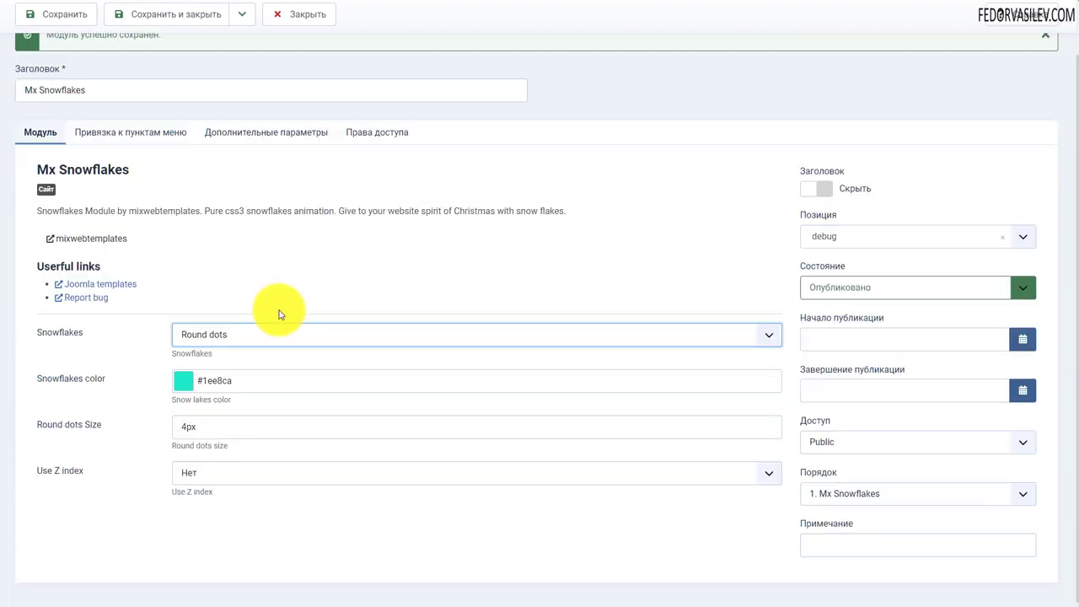
# - Set the Snowflakes color back to white #ffffff and save the Mx Snowflakes module
pyautogui.click(183, 380)
pyautogui.moveTo(191, 414); pyautogui.dragTo(144, 380)
pyautogui.click(125, 397)
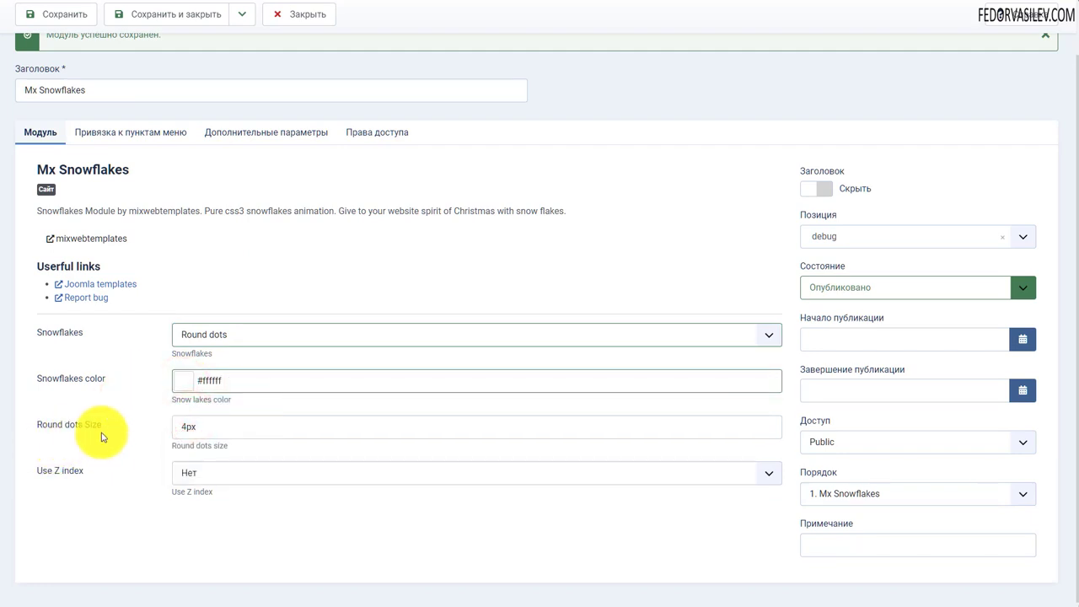
pyautogui.moveTo(103, 426); pyautogui.dragTo(78, 426)
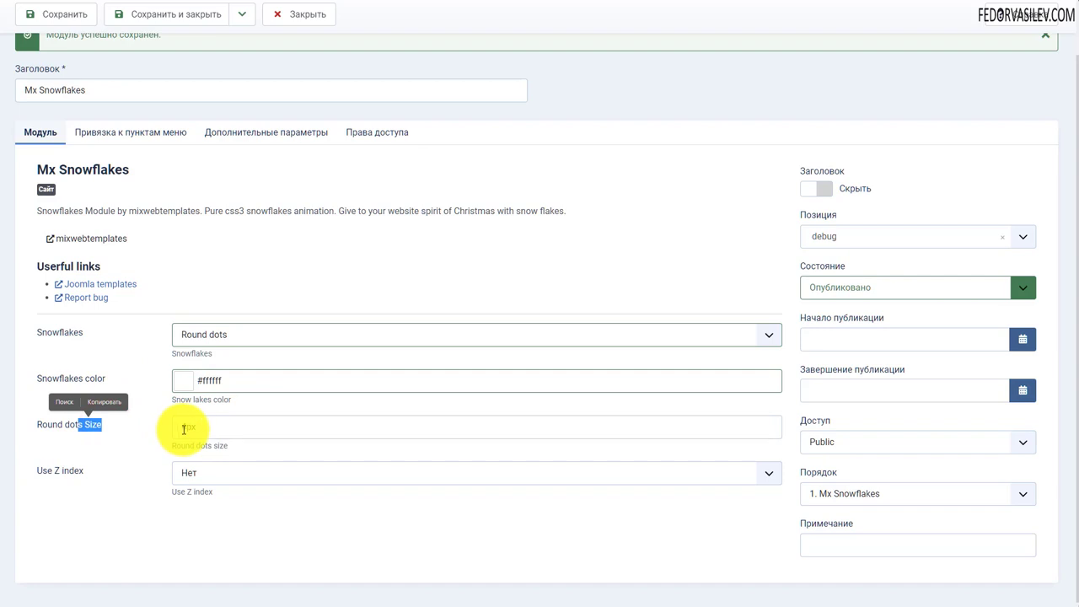
pyautogui.click(144, 387)
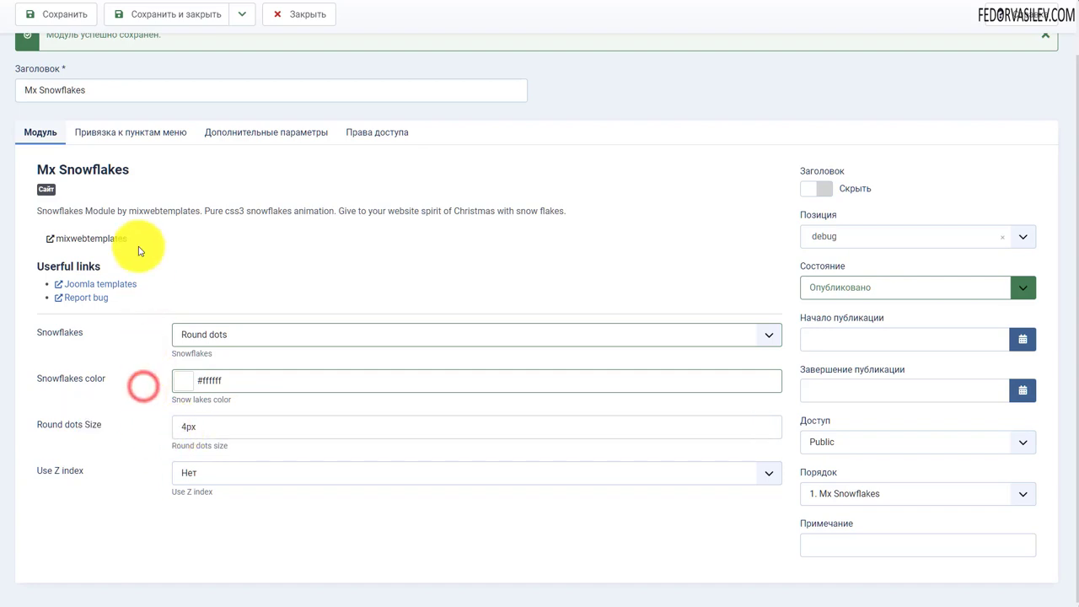
pyautogui.scroll(1, 127, 169)
pyautogui.click(69, 52)
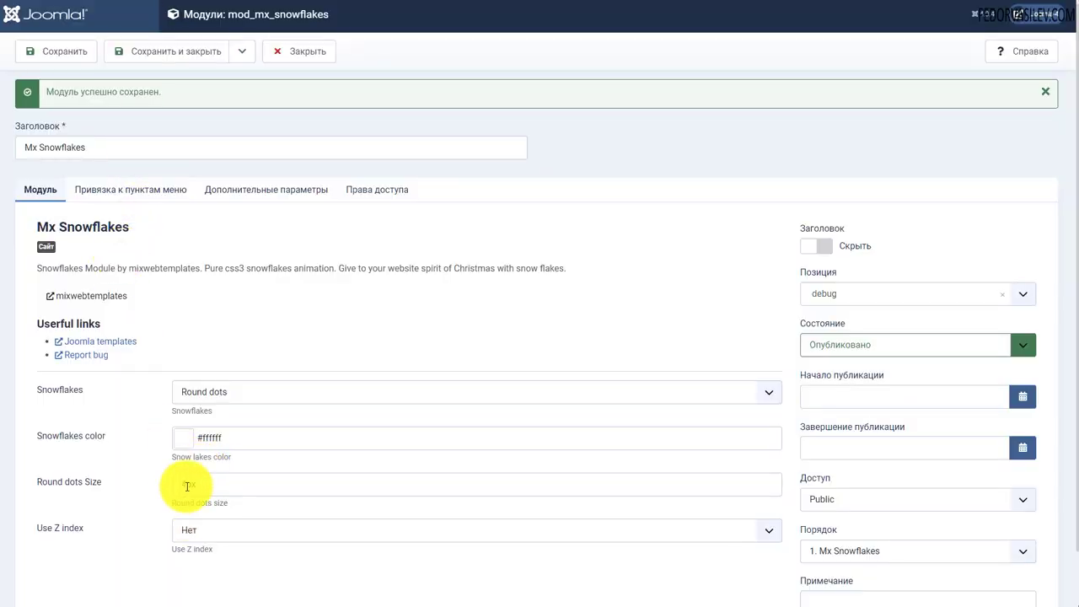
# - Set the Round dots Size to 10px and save the module
pyautogui.click(193, 478)
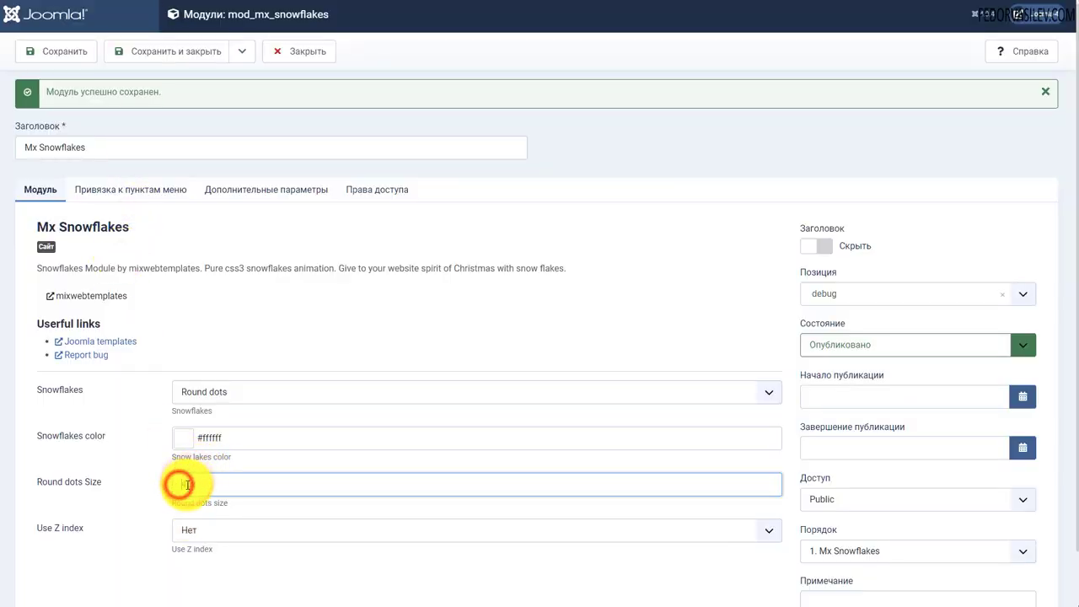
pyautogui.click(173, 481)
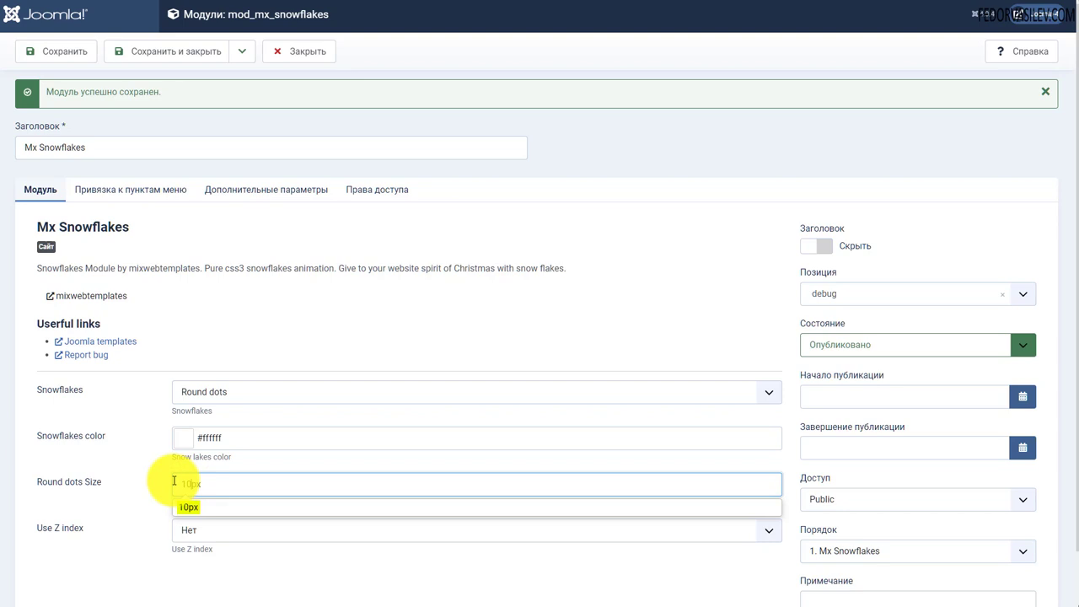
pyautogui.click(174, 482)
pyautogui.click(72, 57)
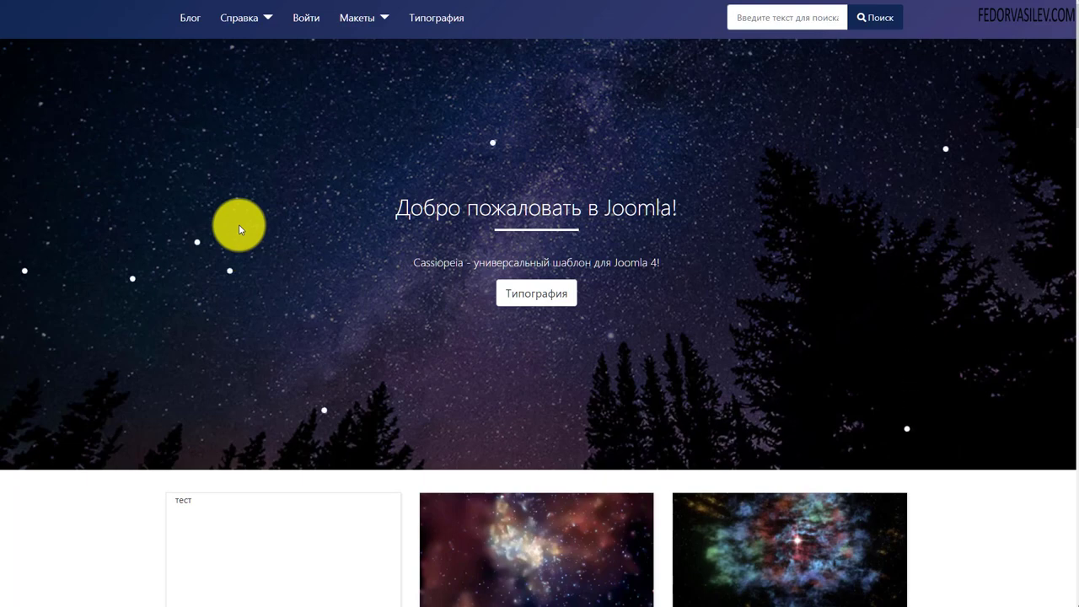
# - Examine the falling round dots down the site's home page against its dark and white areas
pyautogui.scroll(-3, 241, 218)
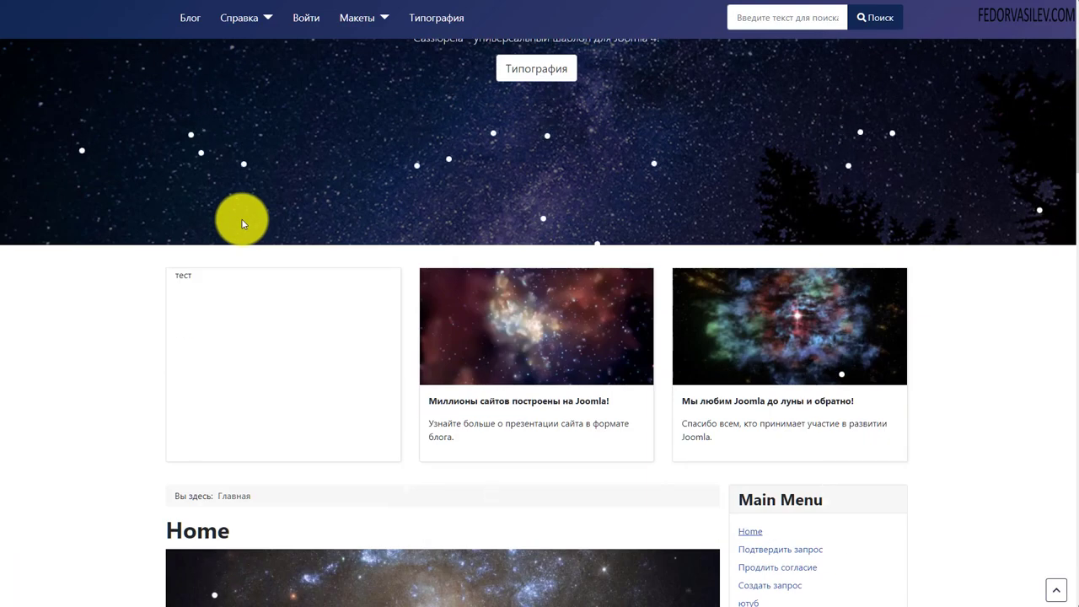
pyautogui.scroll(-6, 242, 222)
pyautogui.scroll(-1, 244, 220)
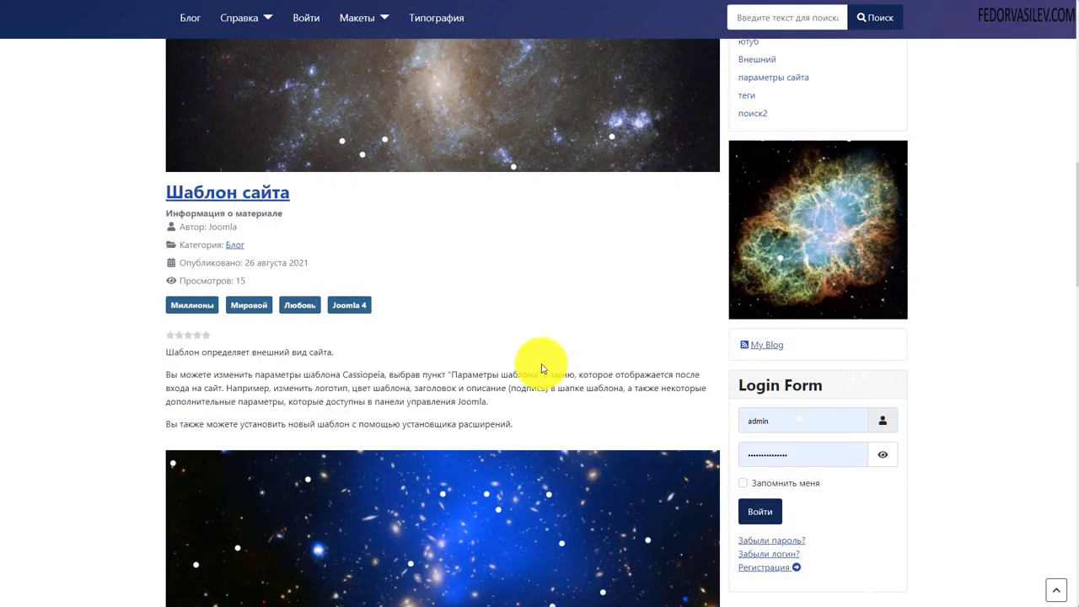
pyautogui.scroll(10, 542, 368)
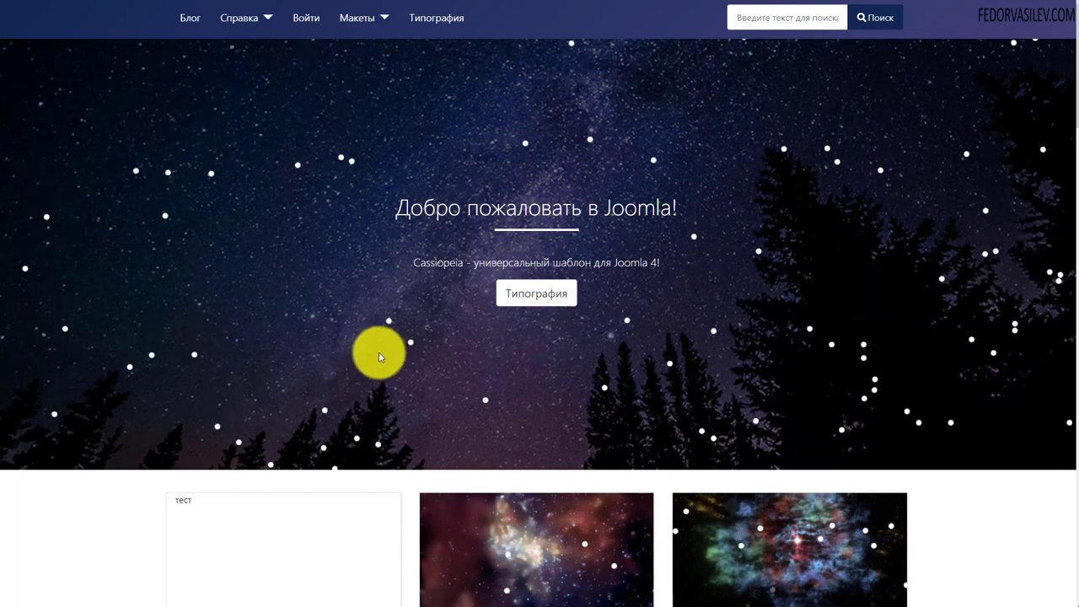
pyautogui.scroll(-2, 393, 331)
pyautogui.scroll(2, 393, 331)
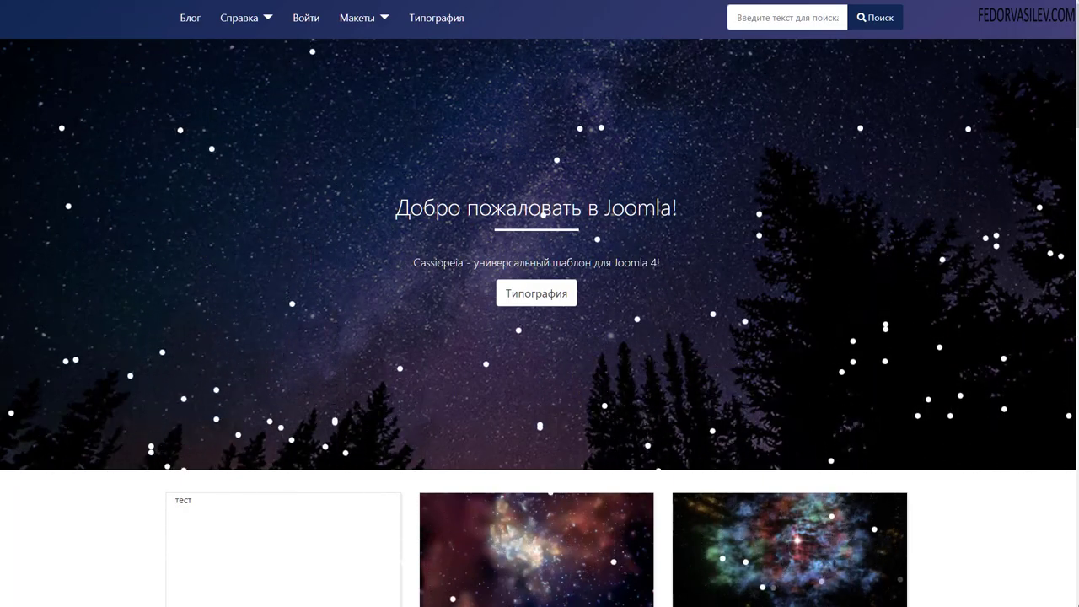
# - Set the Mx Snowflakes module's state to Не опубликовано, then save and close it
pyautogui.hotkey('ctrl', 'Tab')
pyautogui.scroll(-1, 273, 210)
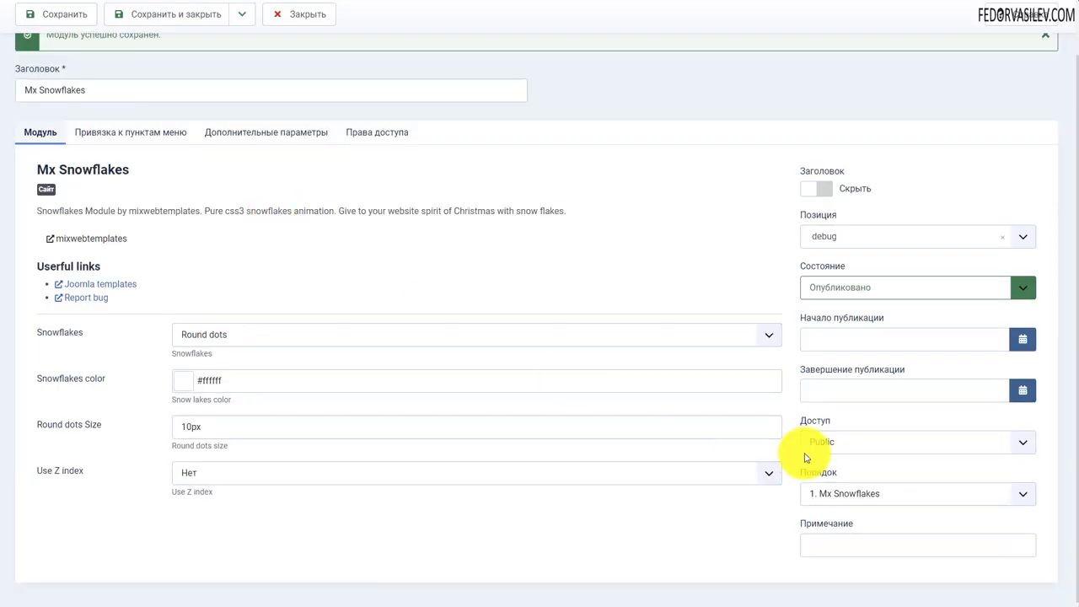
pyautogui.click(822, 288)
pyautogui.click(824, 317)
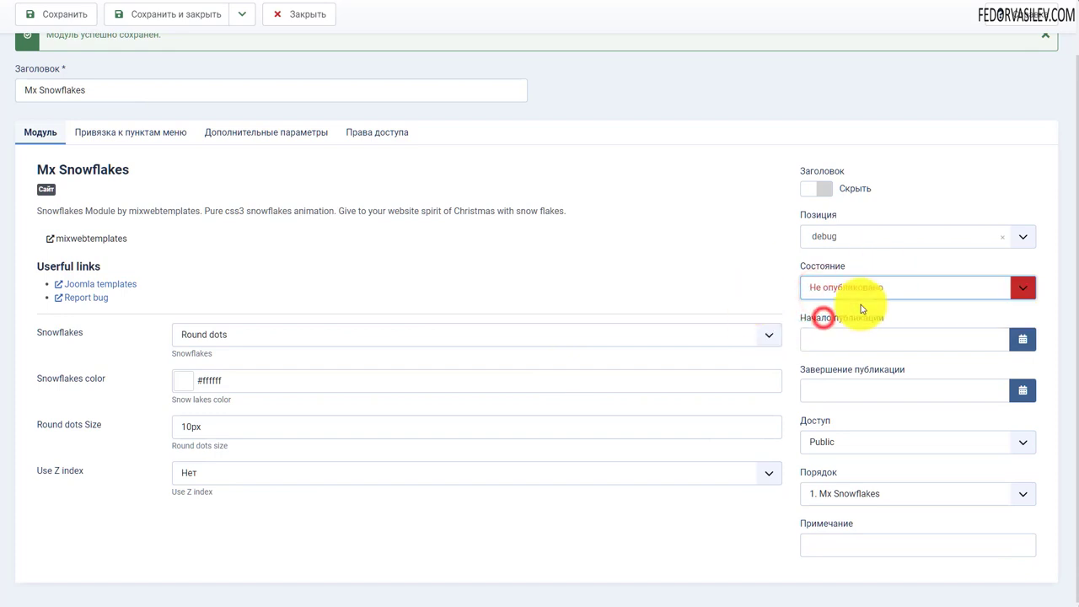
pyautogui.scroll(1, 457, 289)
pyautogui.click(183, 52)
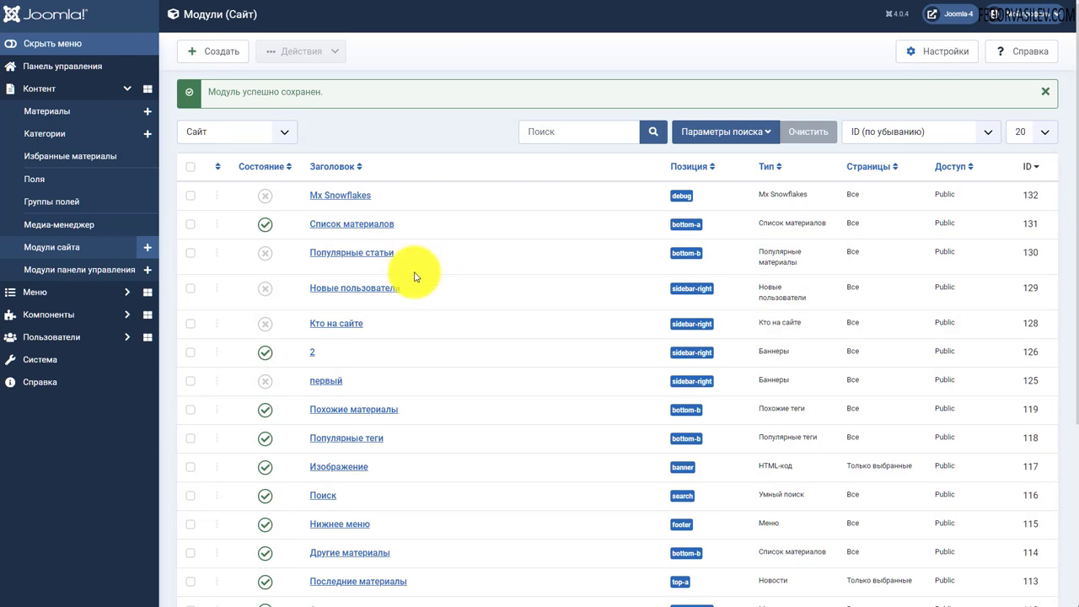
# - Open the site's plugin list from the control panel and sort it by ID in descending order
pyautogui.click(66, 71)
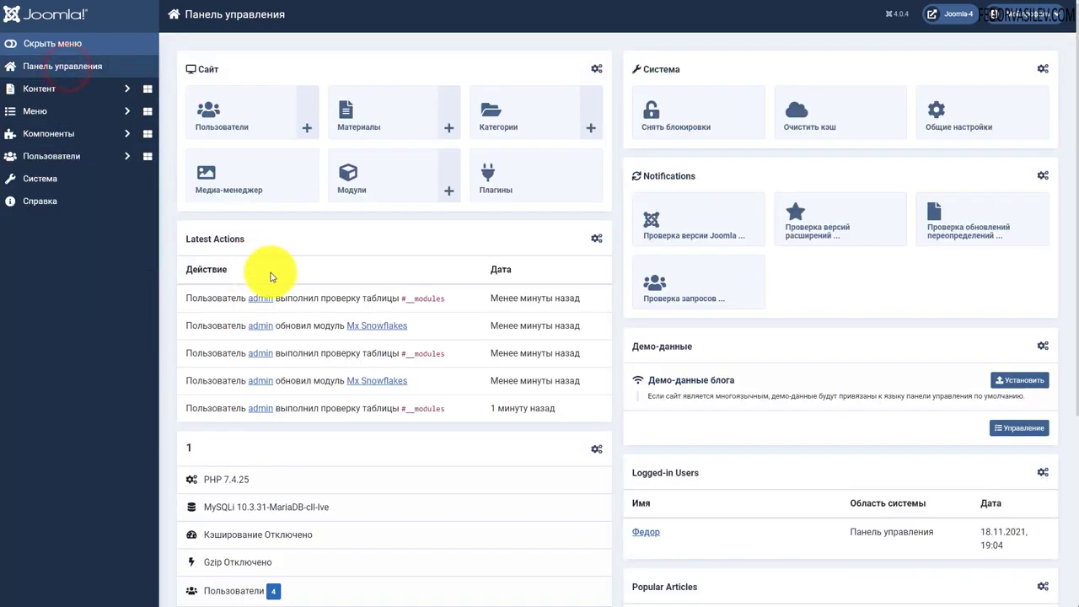
pyautogui.click(498, 181)
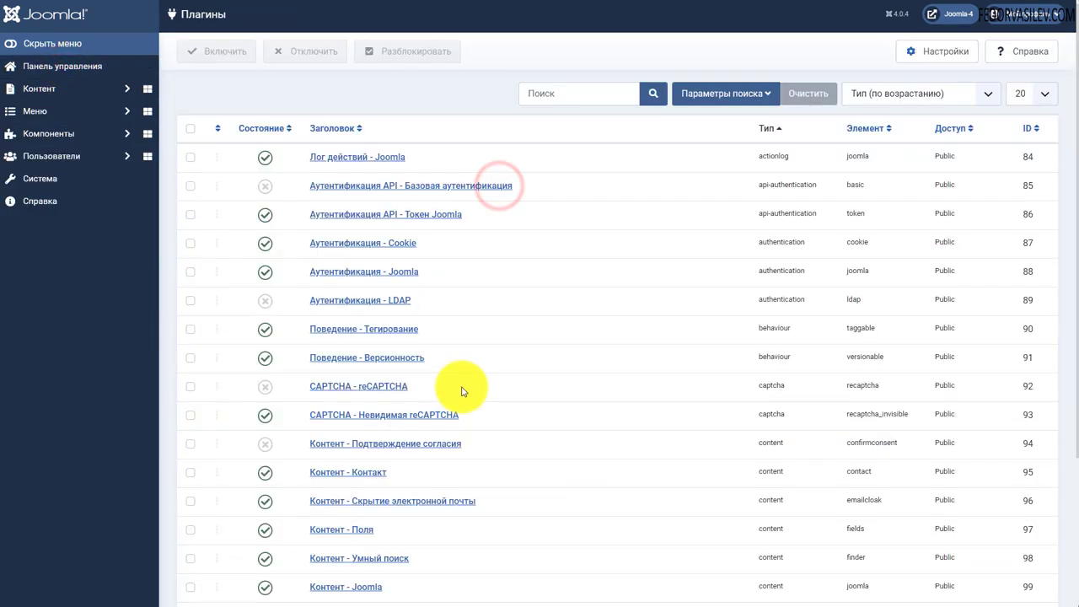
pyautogui.click(1029, 128)
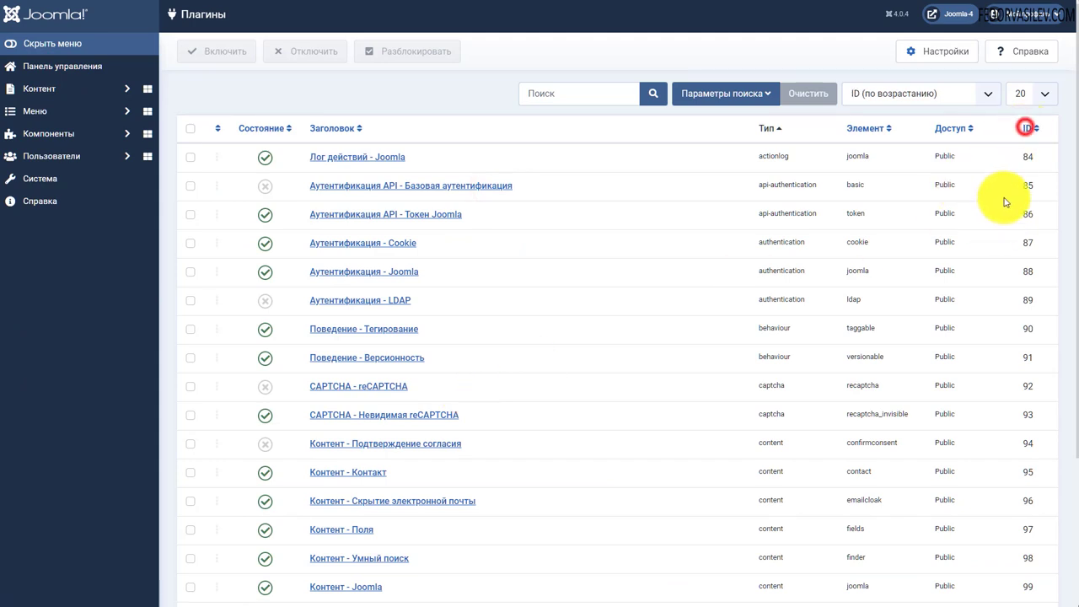
pyautogui.click(1029, 129)
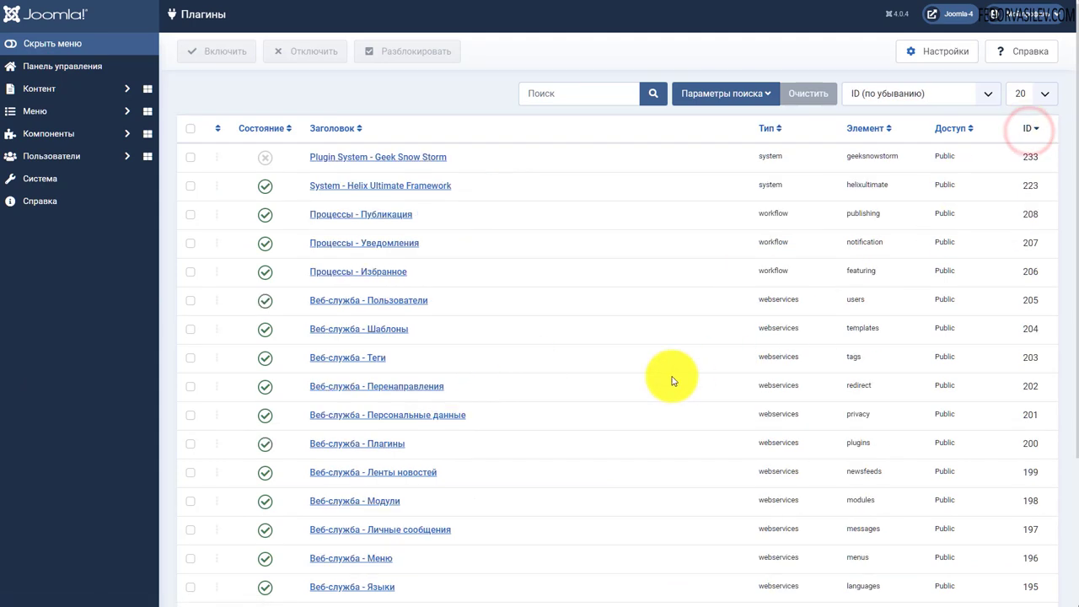
# - Open the Plugin System - Geek Snow Storm plugin and set its state to Включено
pyautogui.moveTo(459, 157); pyautogui.dragTo(375, 157)
pyautogui.click(337, 157)
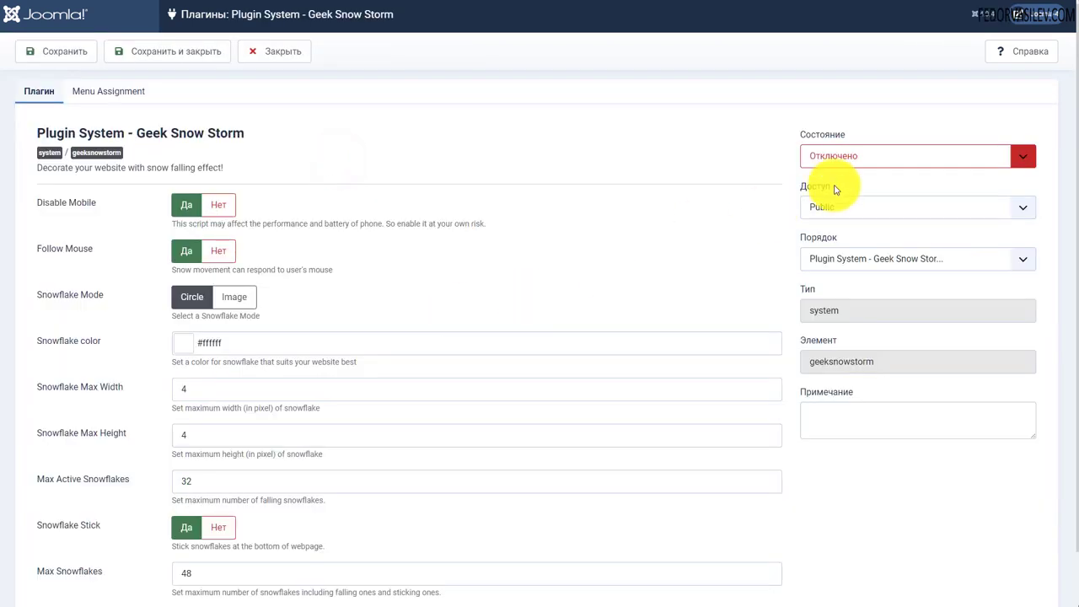
pyautogui.click(834, 156)
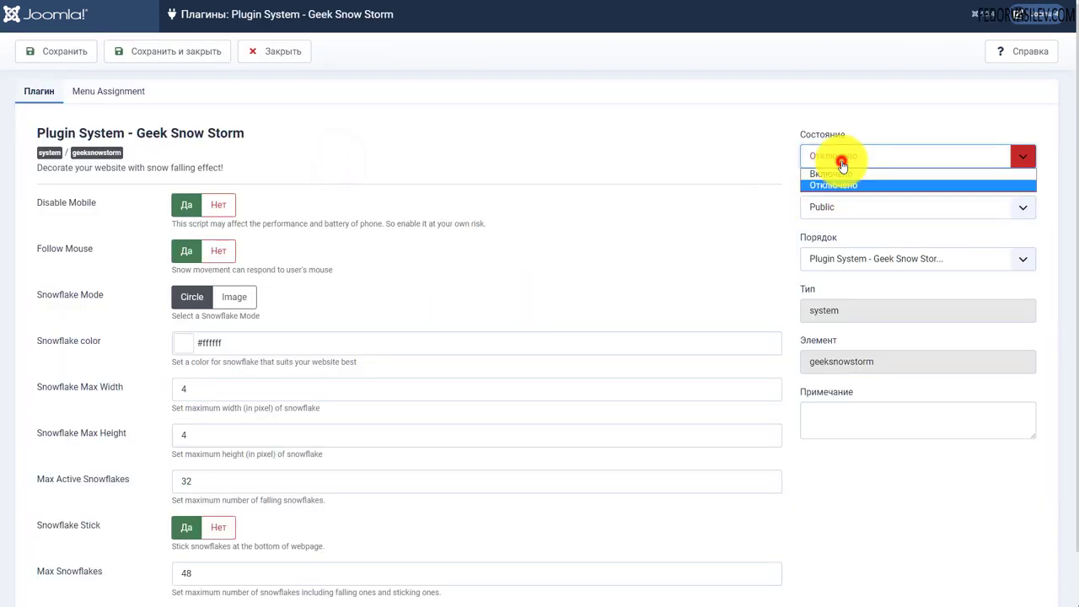
pyautogui.click(835, 175)
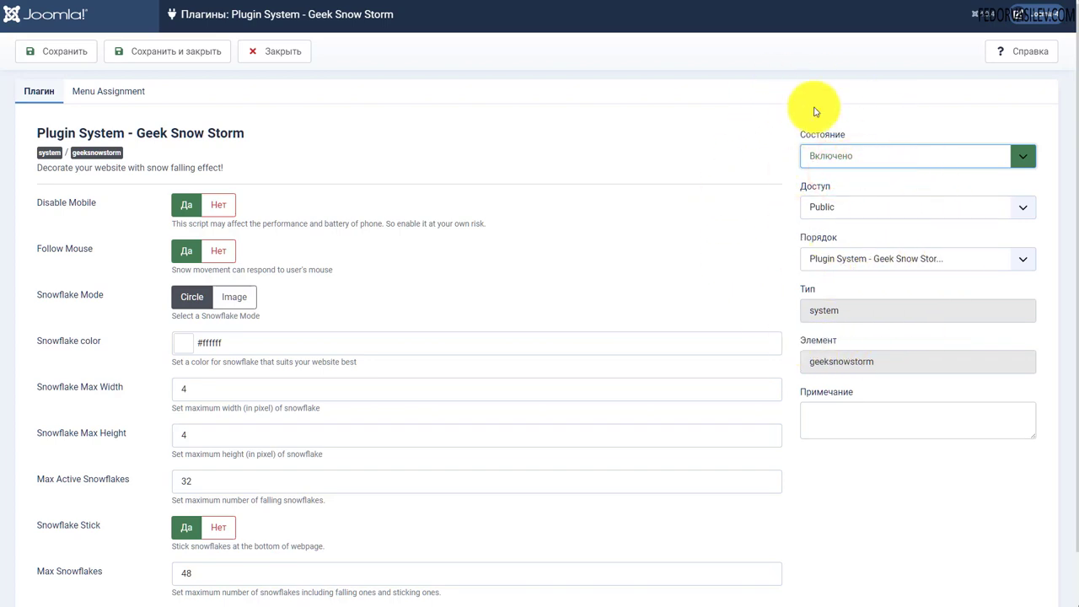
# - Review the Geek Snow Storm settings, save the plugin and view the snow effect on the site's home page
pyautogui.scroll(-1, 377, 279)
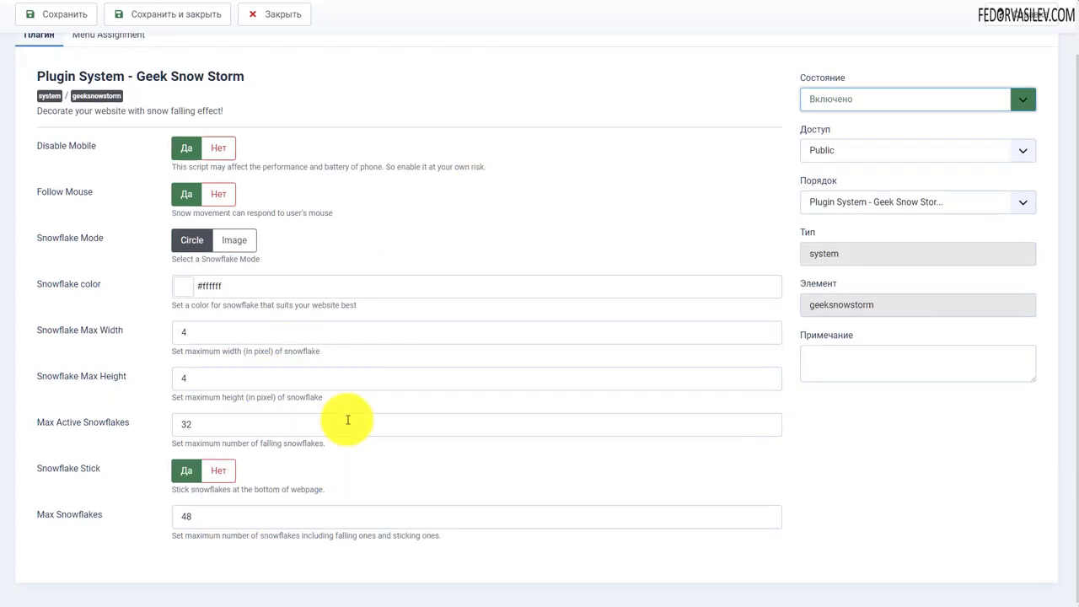
pyautogui.scroll(1, 363, 277)
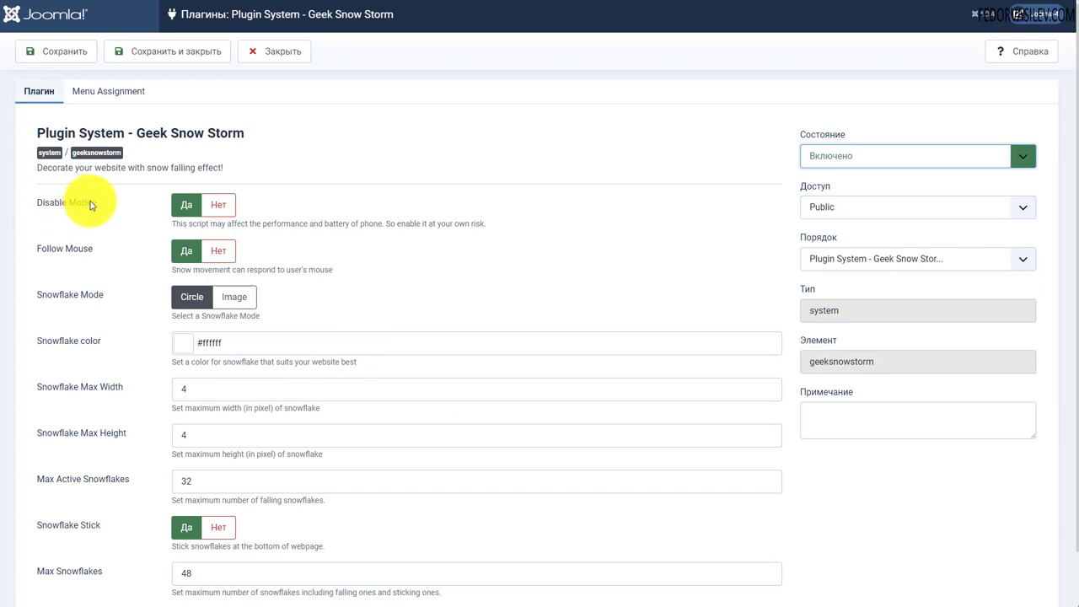
pyautogui.click(73, 205)
pyautogui.moveTo(73, 205); pyautogui.dragTo(54, 205)
pyautogui.click(94, 209)
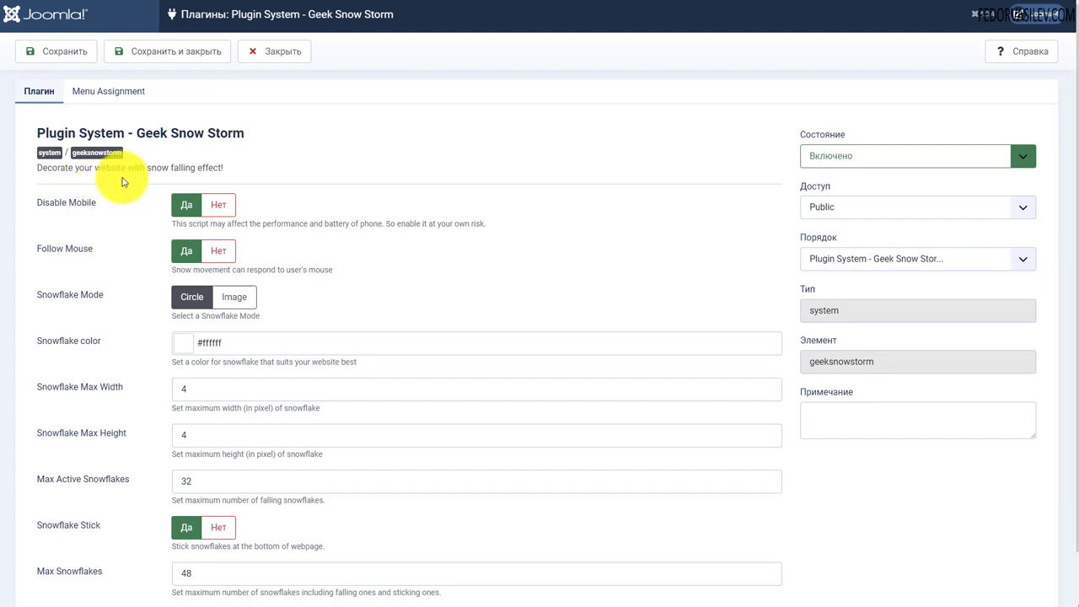
pyautogui.scroll(-1, 301, 535)
pyautogui.scroll(1, 140, 274)
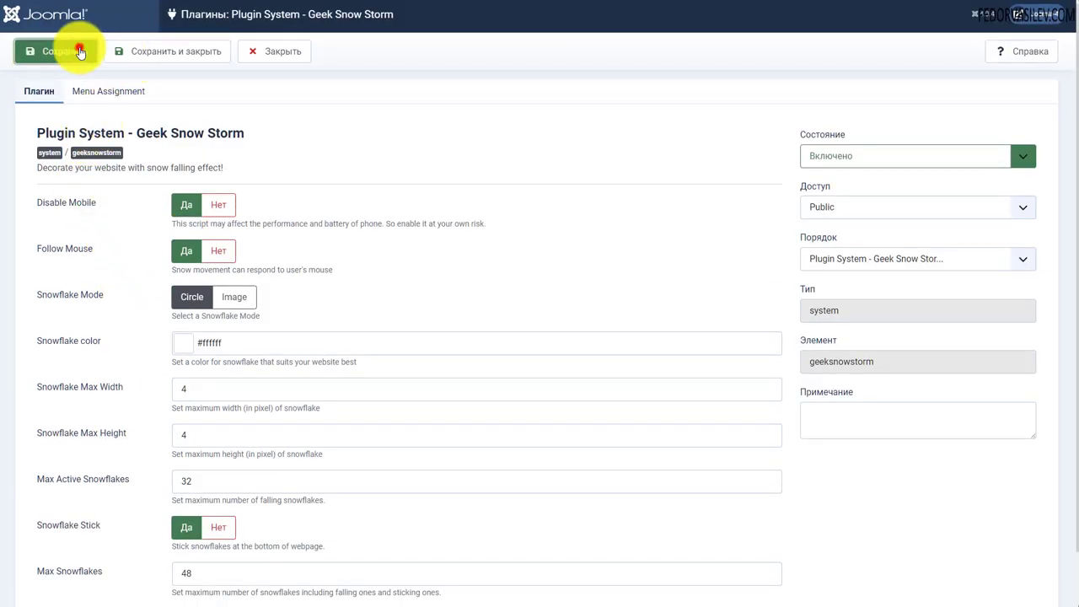
pyautogui.click(59, 50)
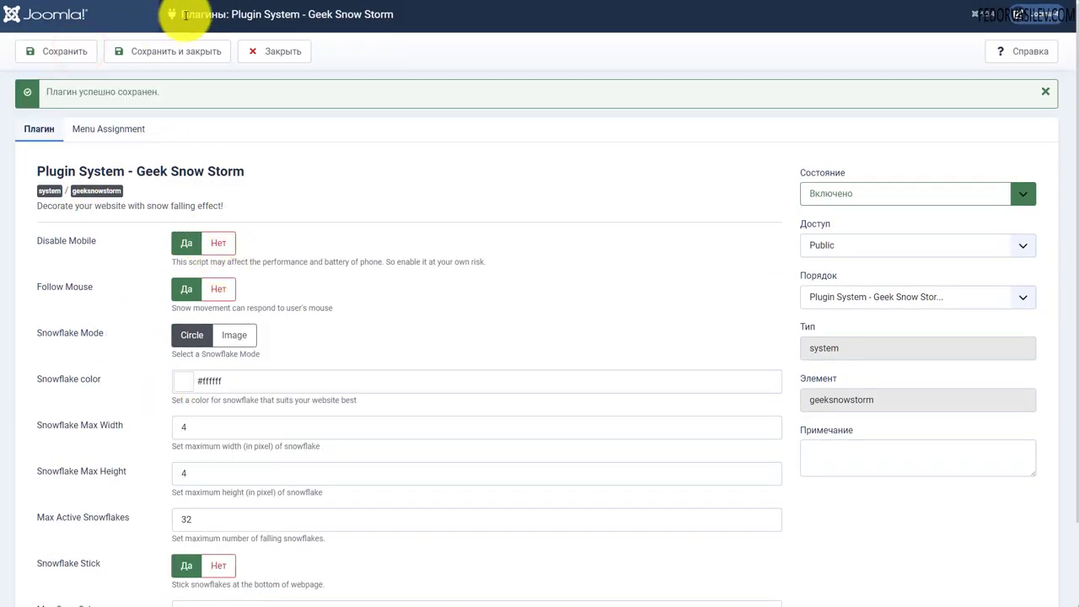
pyautogui.hotkey('ctrl', 'Tab')
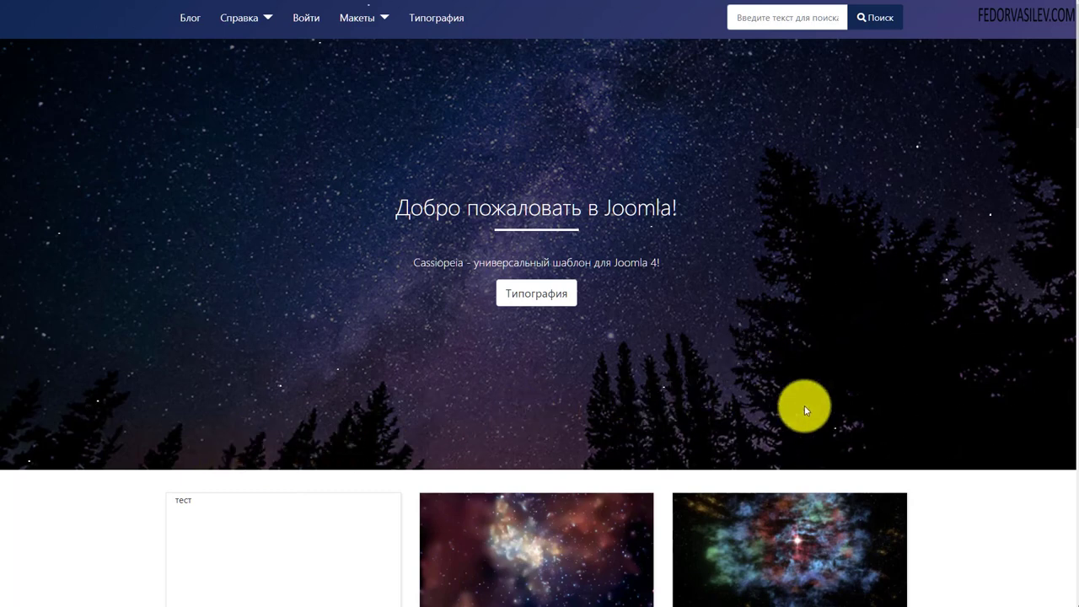
# - Inspect the home page in the browser's Galaxy S5 device emulation, reload it and look for the snow effect
pyautogui.scroll(-10, 105, 267)
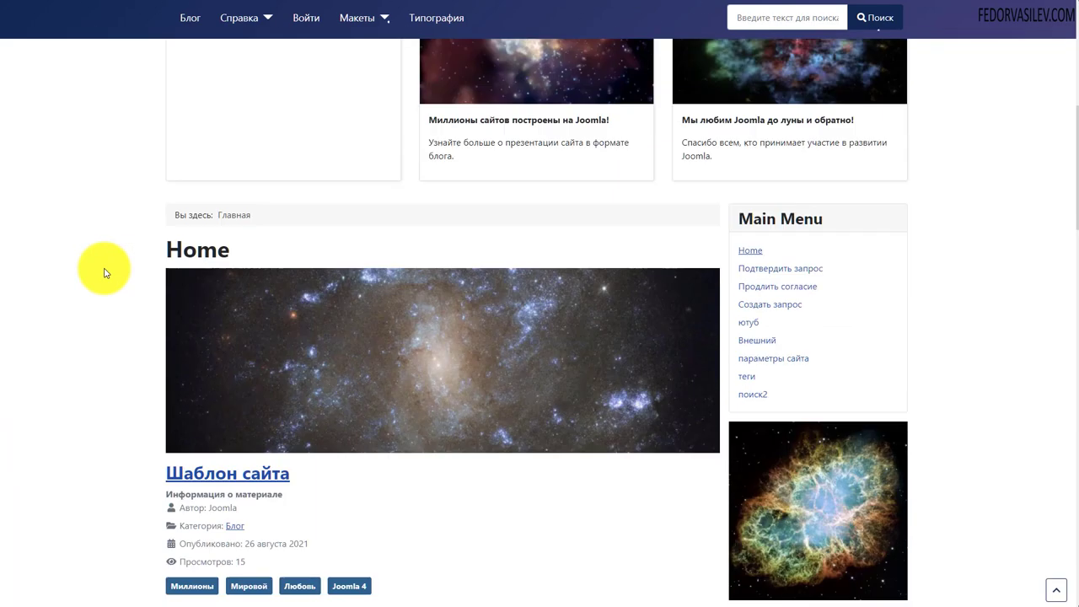
pyautogui.scroll(10, 127, 169)
pyautogui.rightClick(214, 263)
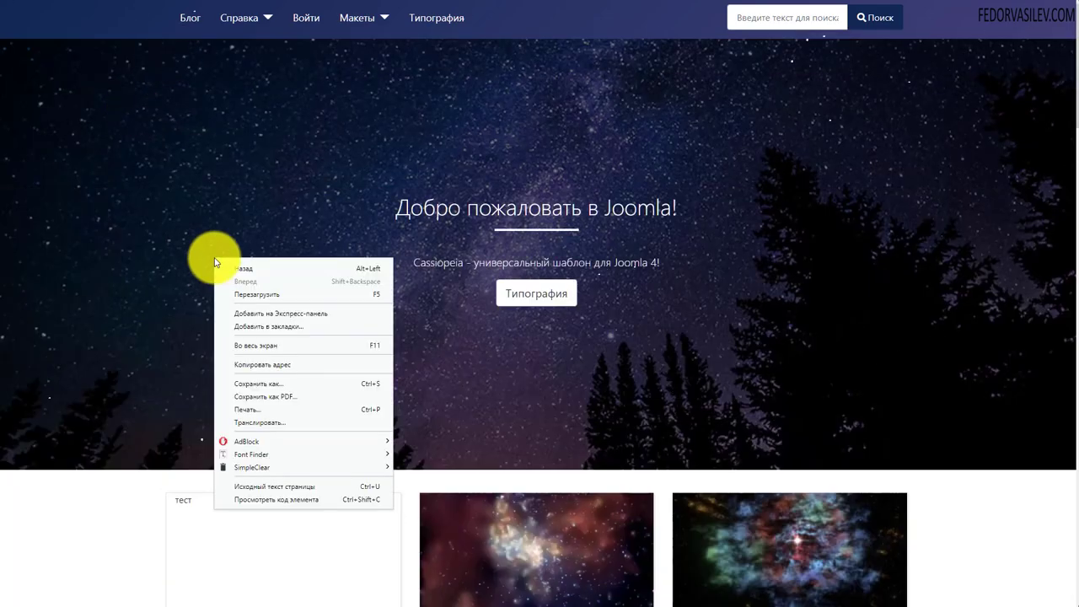
pyautogui.click(248, 498)
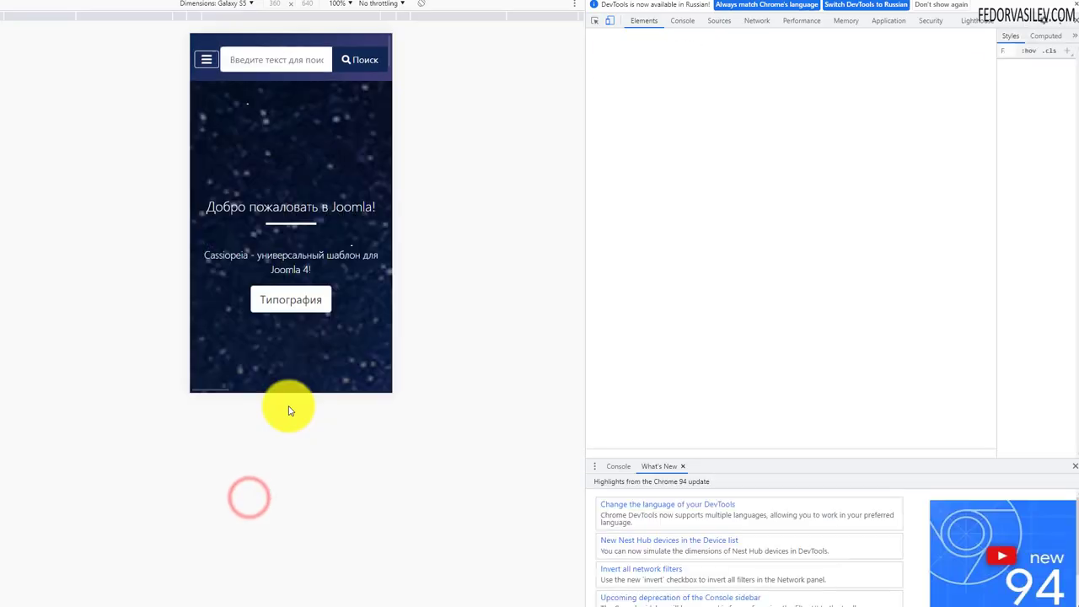
pyautogui.click(241, 8)
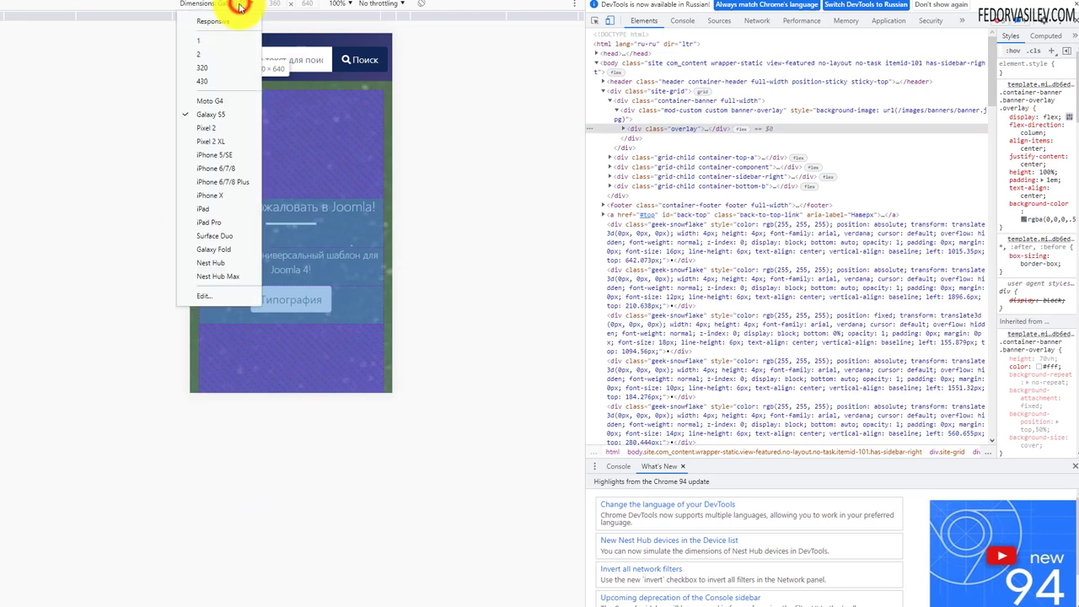
pyautogui.click(214, 116)
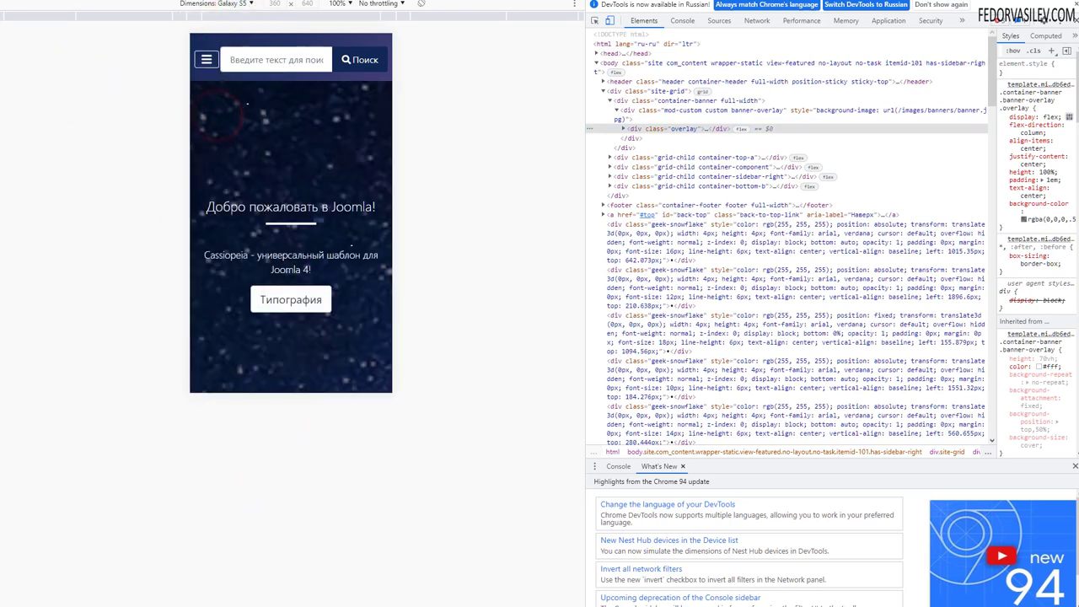
pyautogui.press('F5')
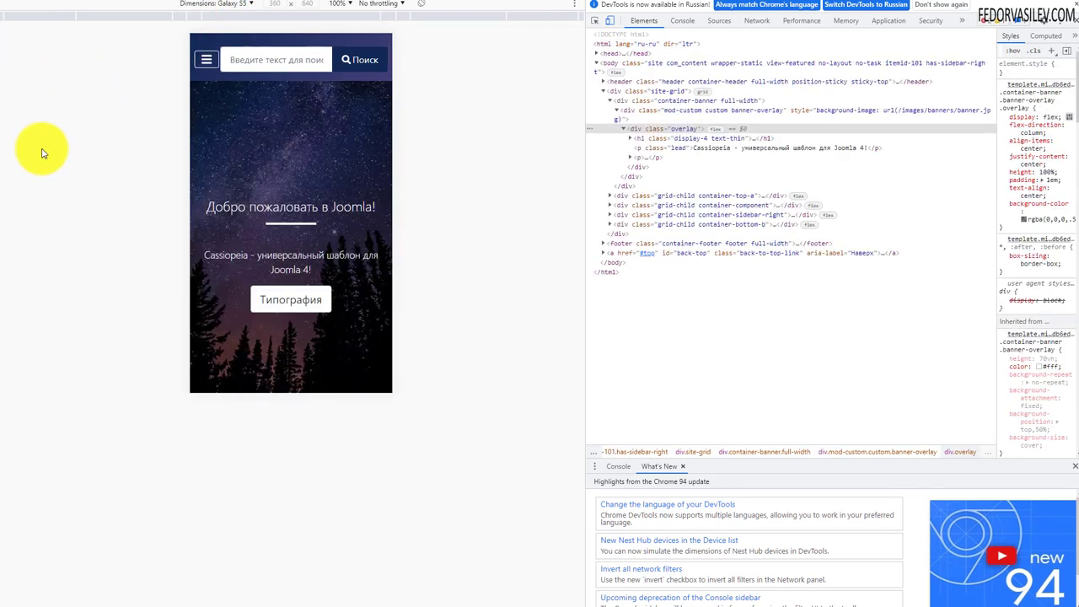
pyautogui.scroll(-6, 294, 209)
pyautogui.scroll(5, 287, 211)
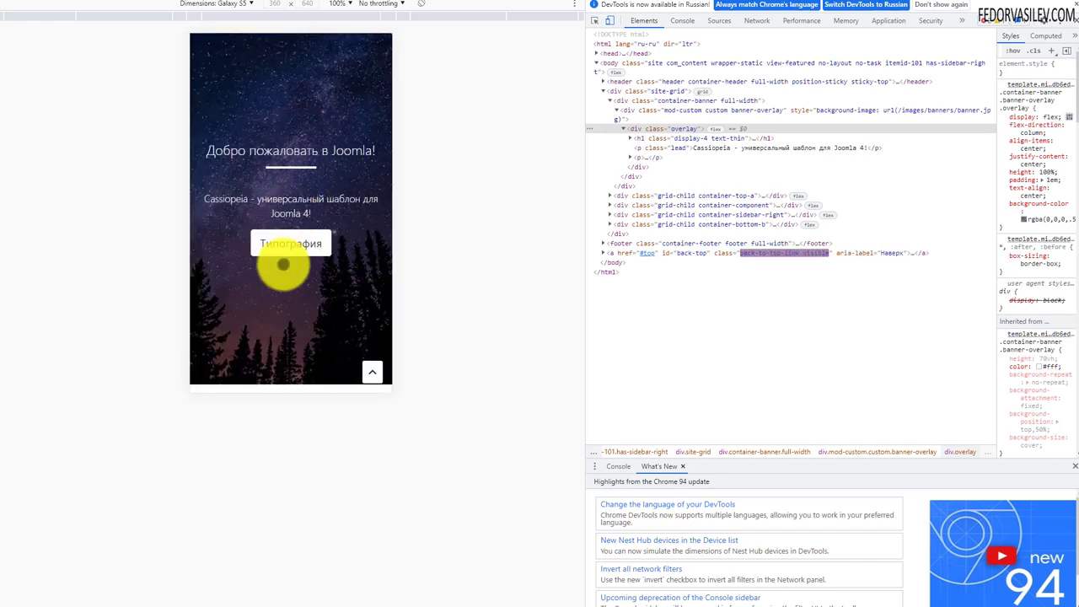
pyautogui.scroll(1, 266, 172)
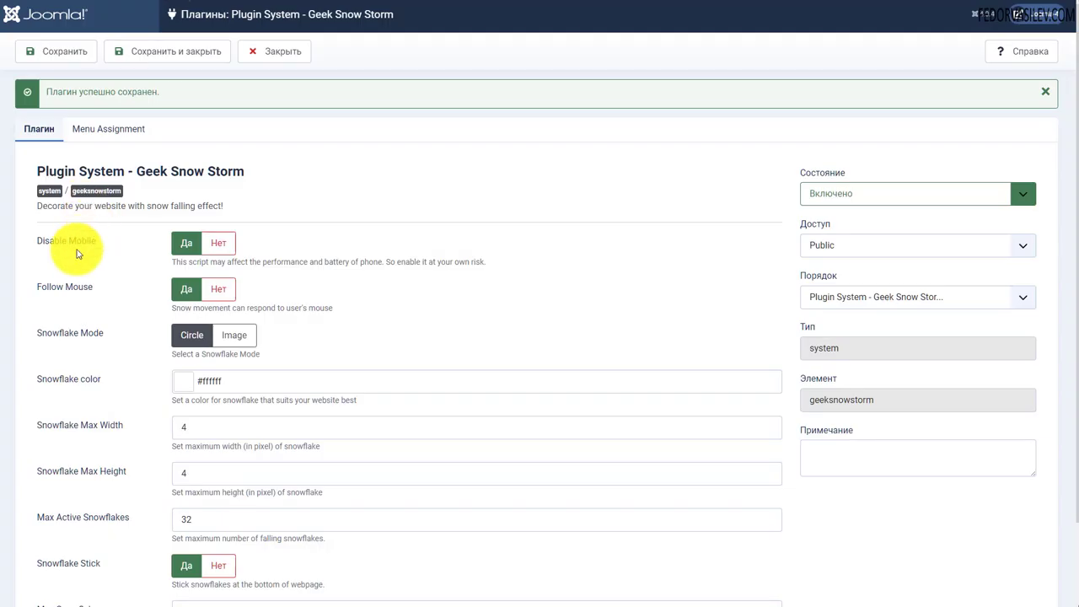
# - Set Geek Snow Storm's Disable Mobile option to Нет, save the plugin and check the snow in the mobile view
pyautogui.click(219, 243)
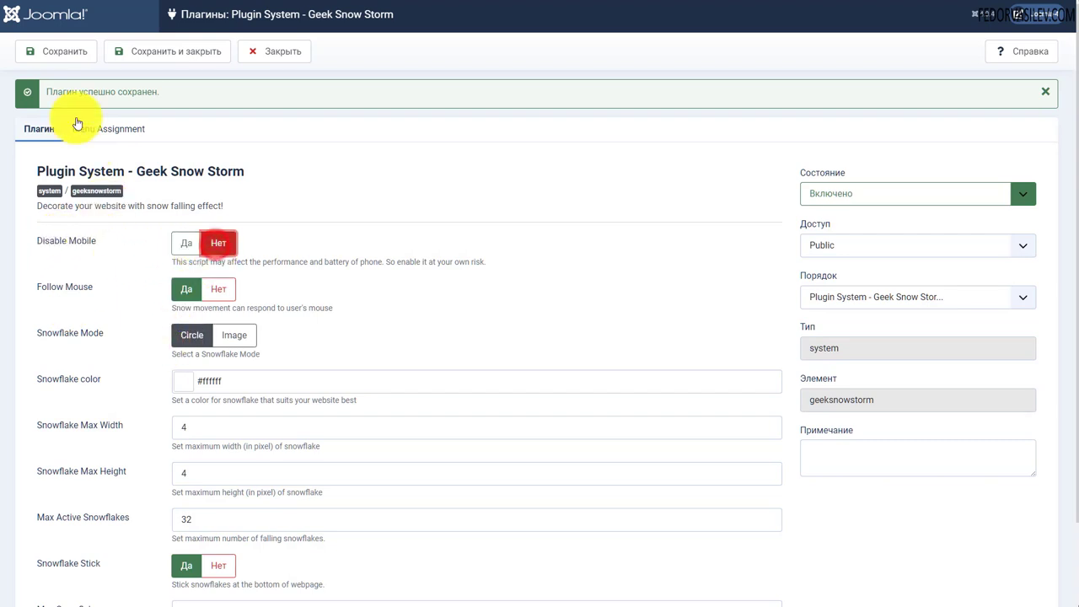
pyautogui.click(68, 59)
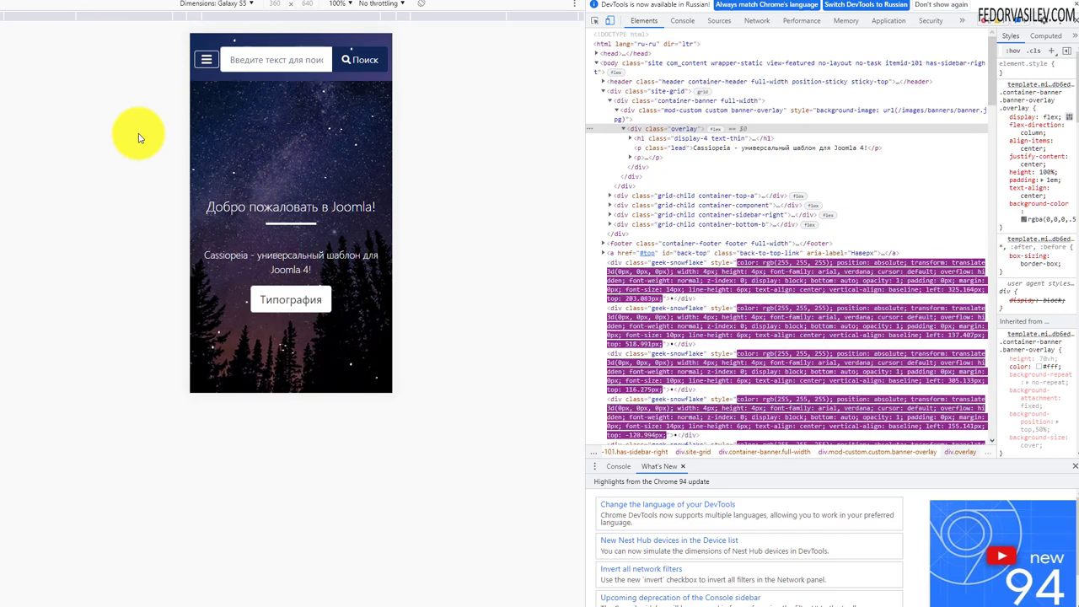
pyautogui.scroll(-3, 254, 278)
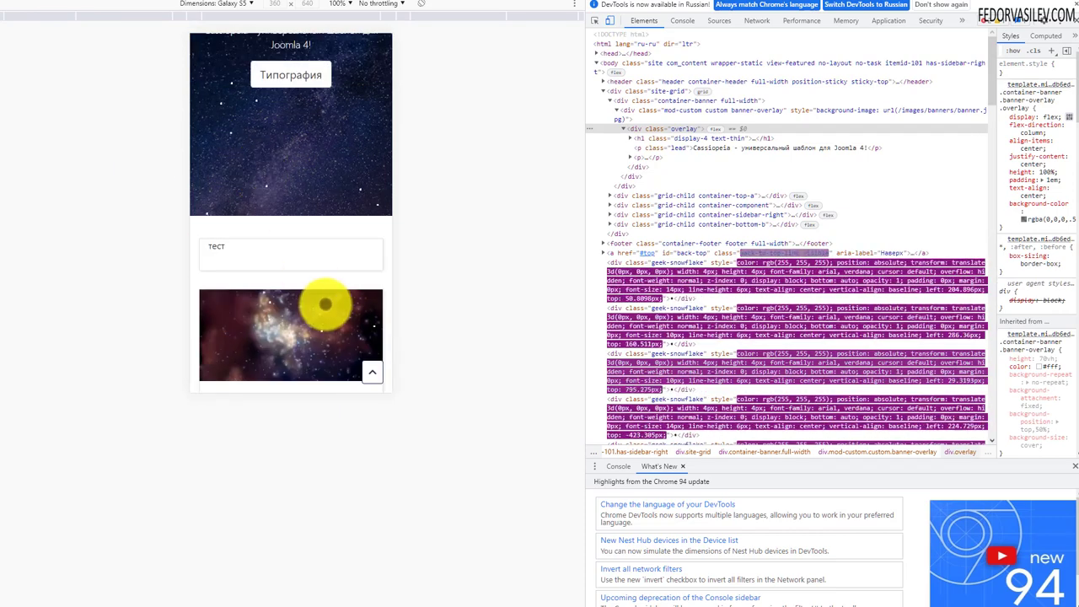
pyautogui.scroll(3, 326, 304)
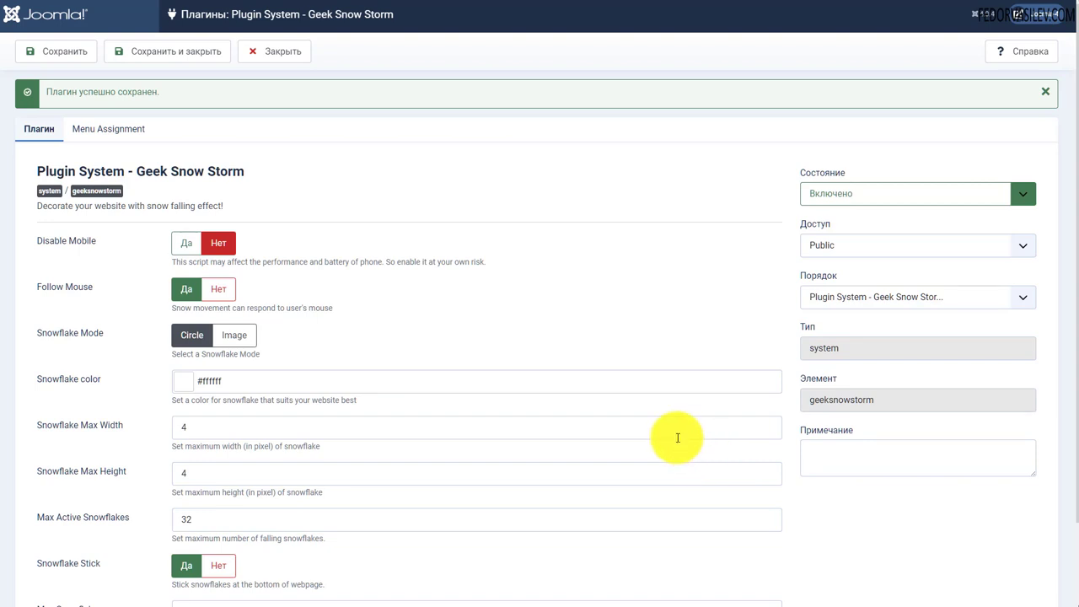
# - Try Follow Mouse at Нет, return it to Да, and set the snowflake color to light blue #8cc2ff
pyautogui.click(222, 287)
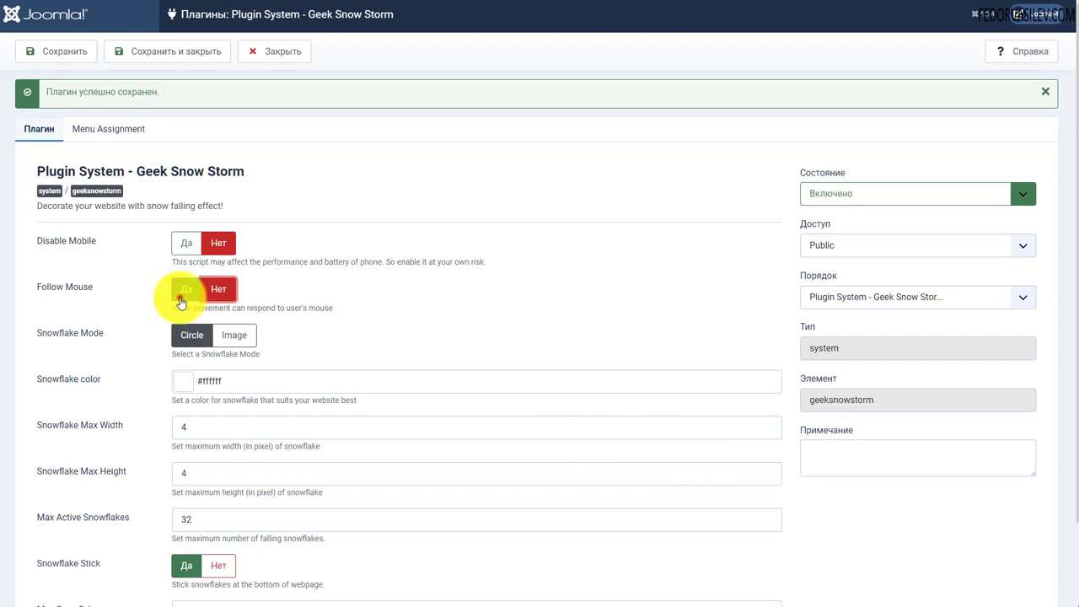
pyautogui.click(184, 290)
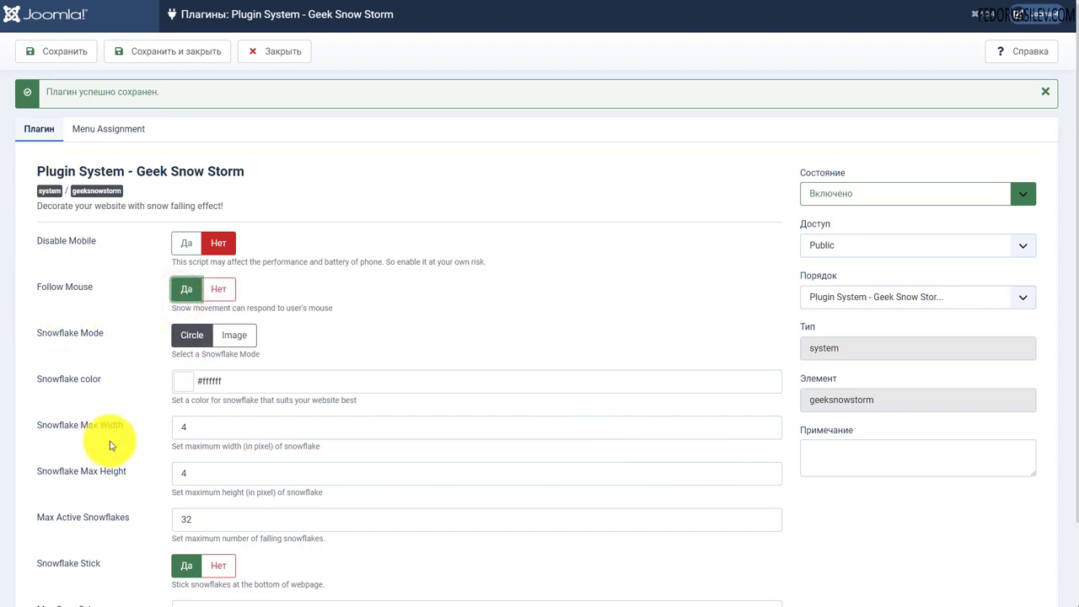
pyautogui.scroll(-2, 115, 440)
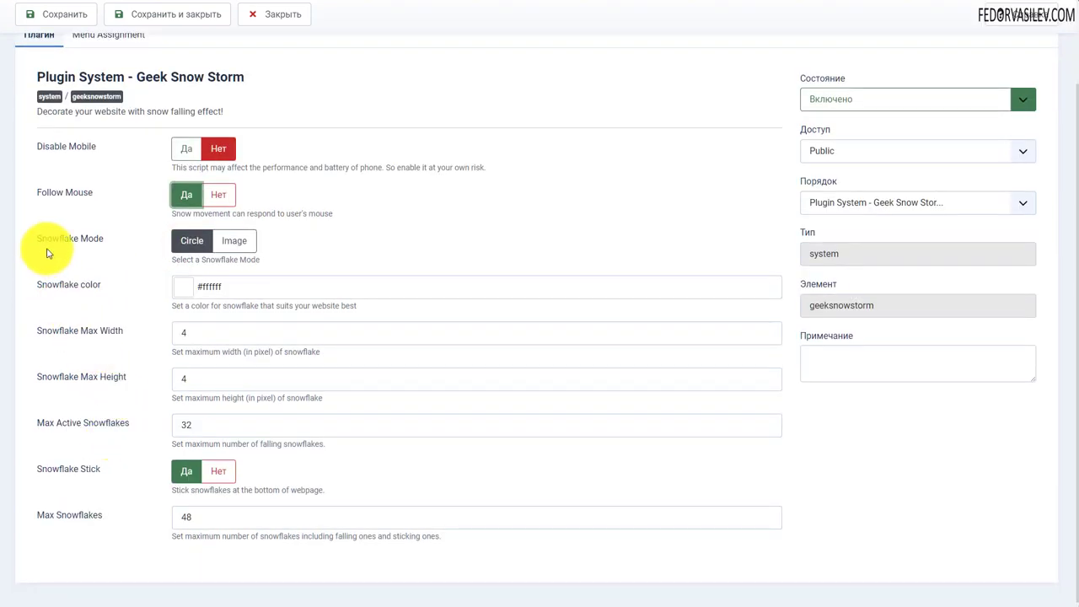
pyautogui.click(176, 285)
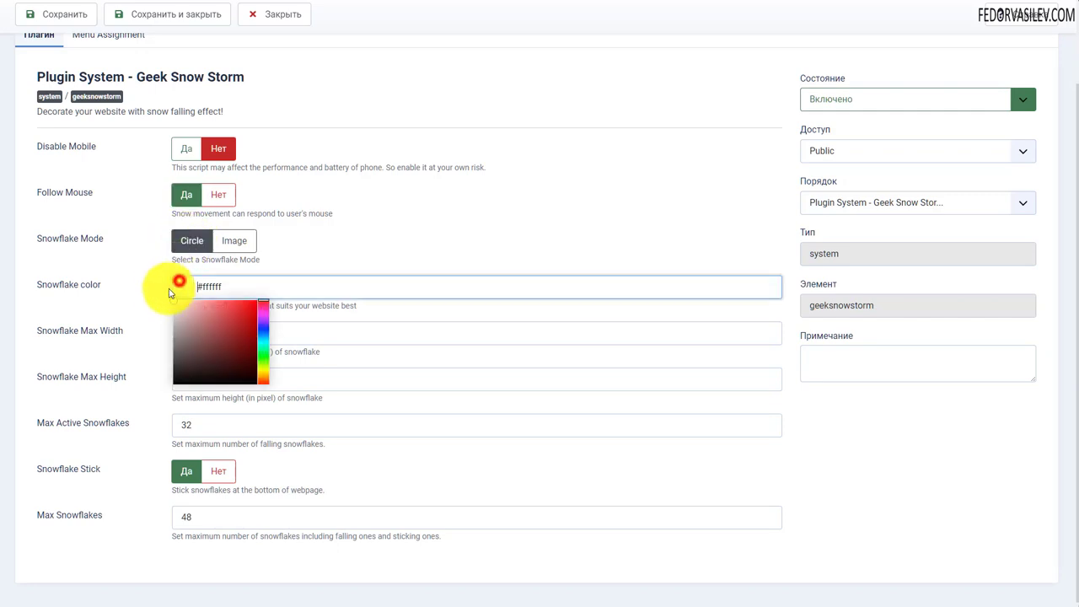
pyautogui.click(384, 242)
pyautogui.click(275, 14)
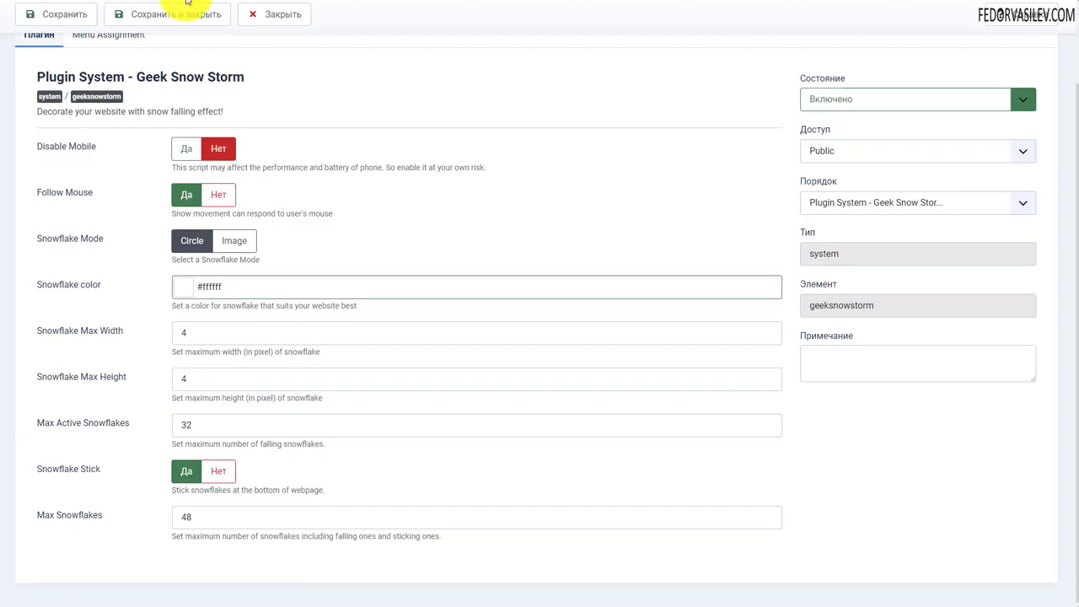
pyautogui.click(179, 288)
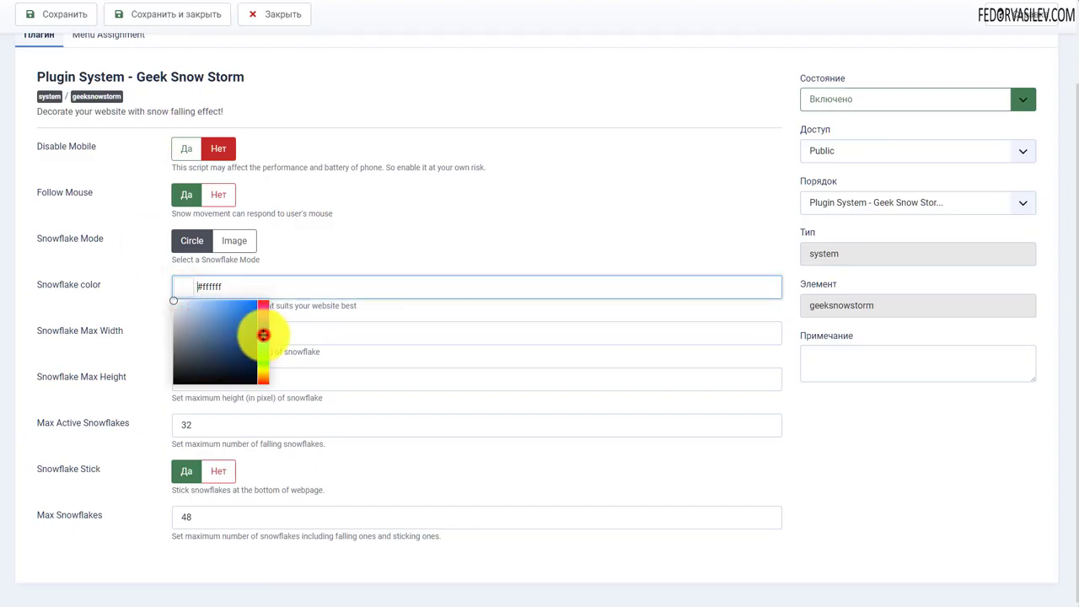
pyautogui.moveTo(241, 309); pyautogui.dragTo(213, 274)
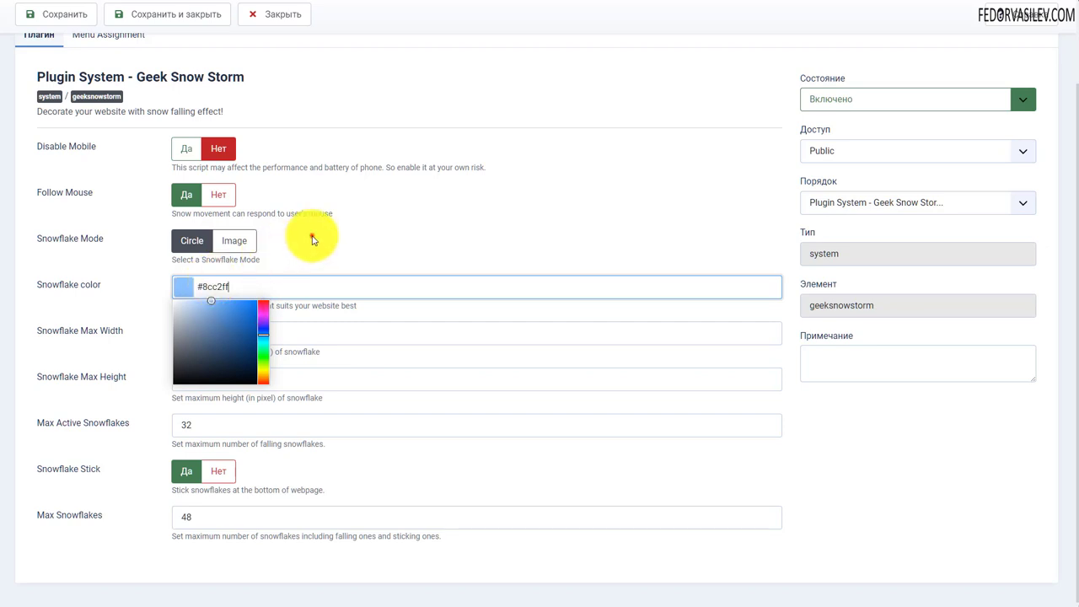
pyautogui.click(312, 241)
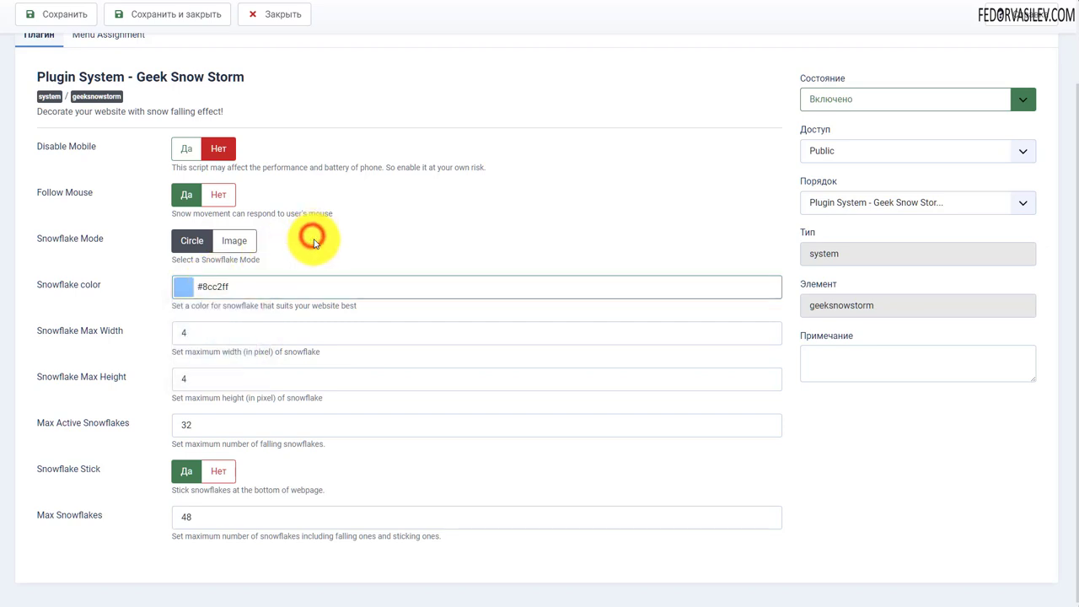
# - Set Snowflake Max Width and Snowflake Max Height to 10 pixels and save the plugin
pyautogui.click(196, 330)
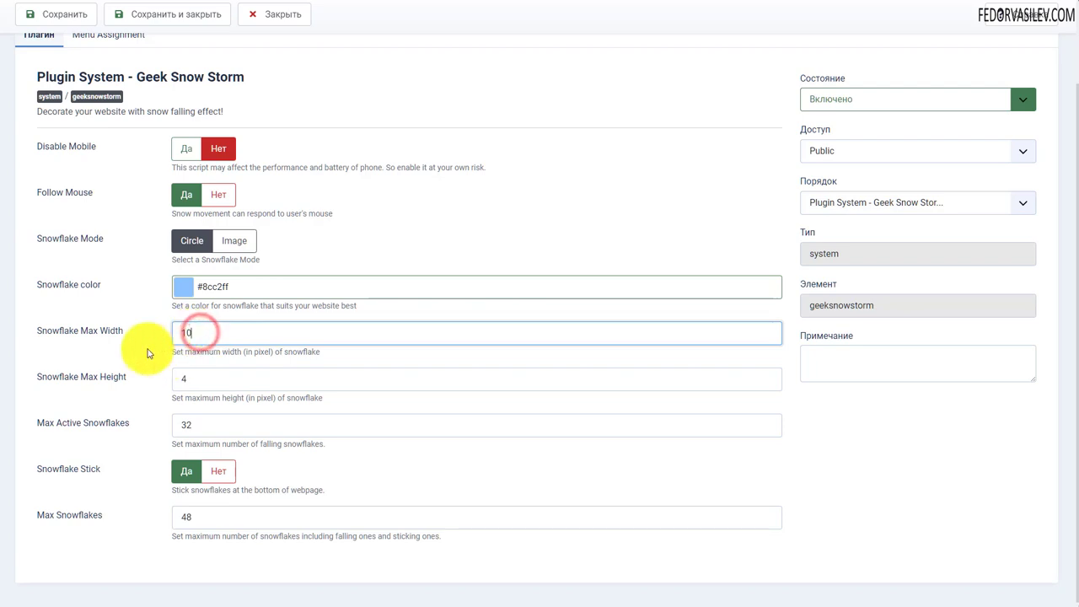
pyautogui.click(126, 330)
pyautogui.click(196, 379)
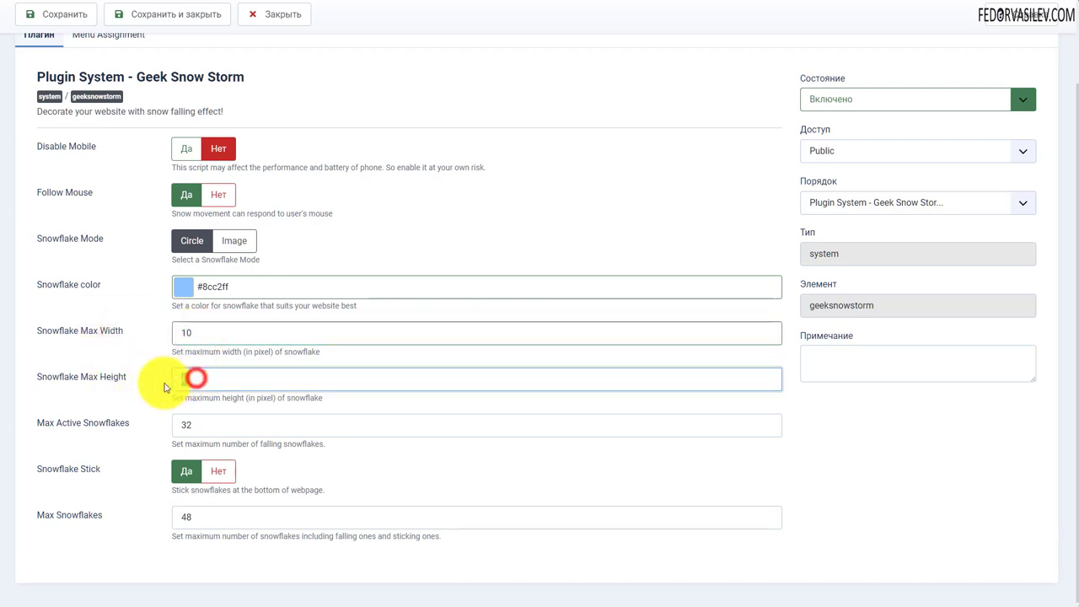
pyautogui.write('10')
pyautogui.moveTo(127, 330); pyautogui.dragTo(93, 331)
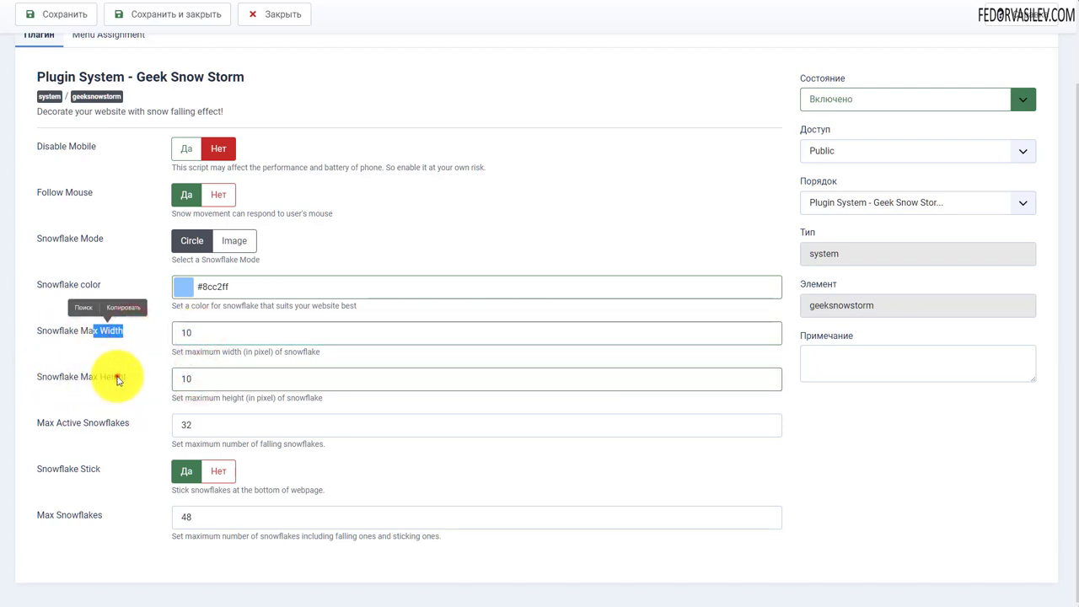
pyautogui.moveTo(118, 378); pyautogui.dragTo(37, 377)
pyautogui.click(62, 12)
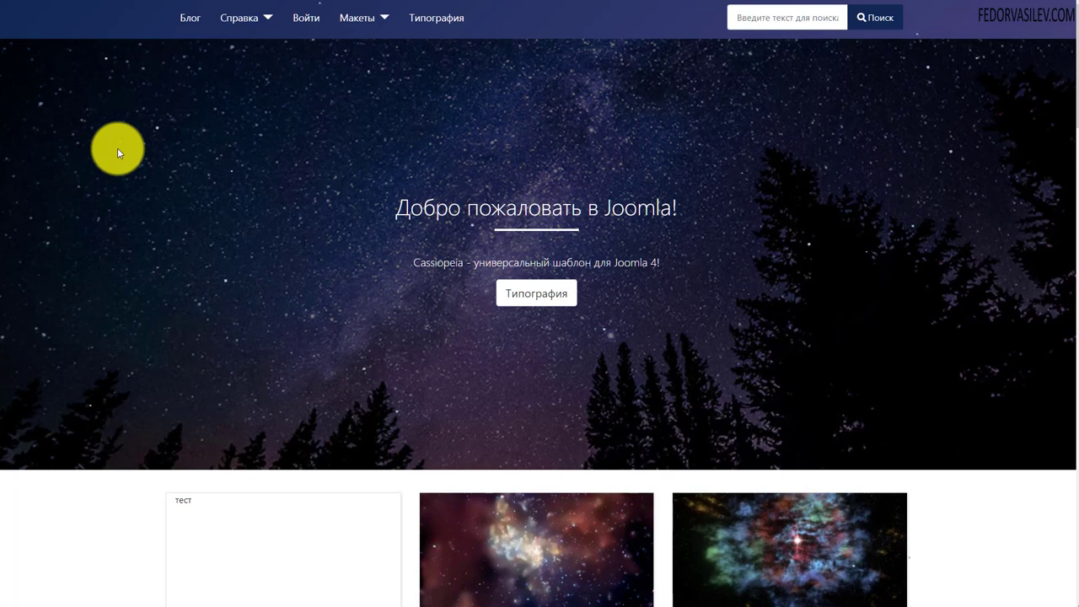
# - Check the blue snow on the site's home page and review the plugin's Max Active Snowflakes and Snowflake Stick settings
pyautogui.scroll(-1, 143, 238)
pyautogui.scroll(-2, 142, 242)
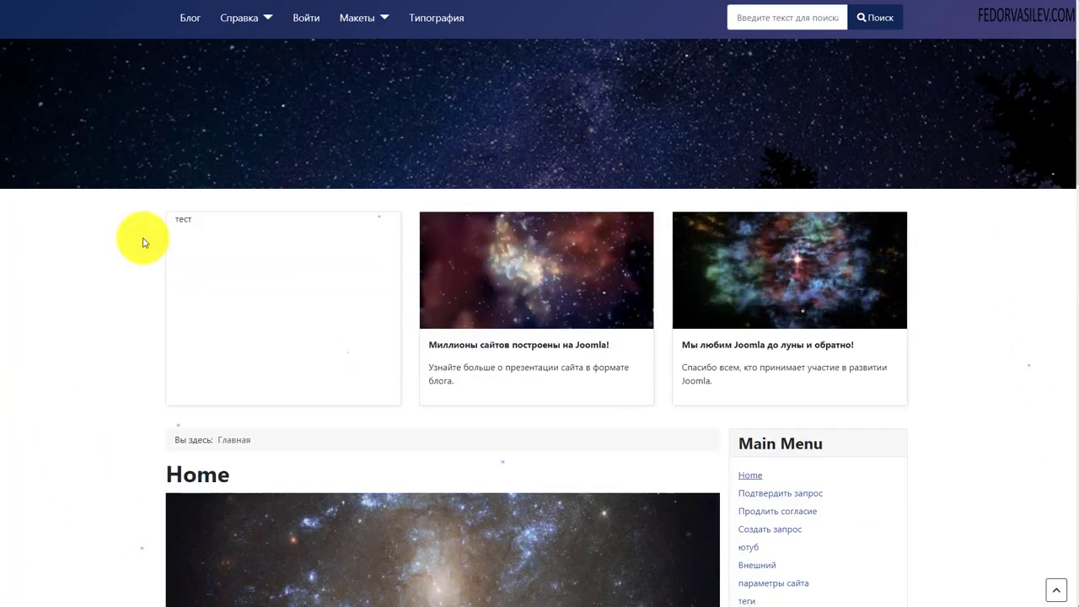
pyautogui.scroll(3, 143, 242)
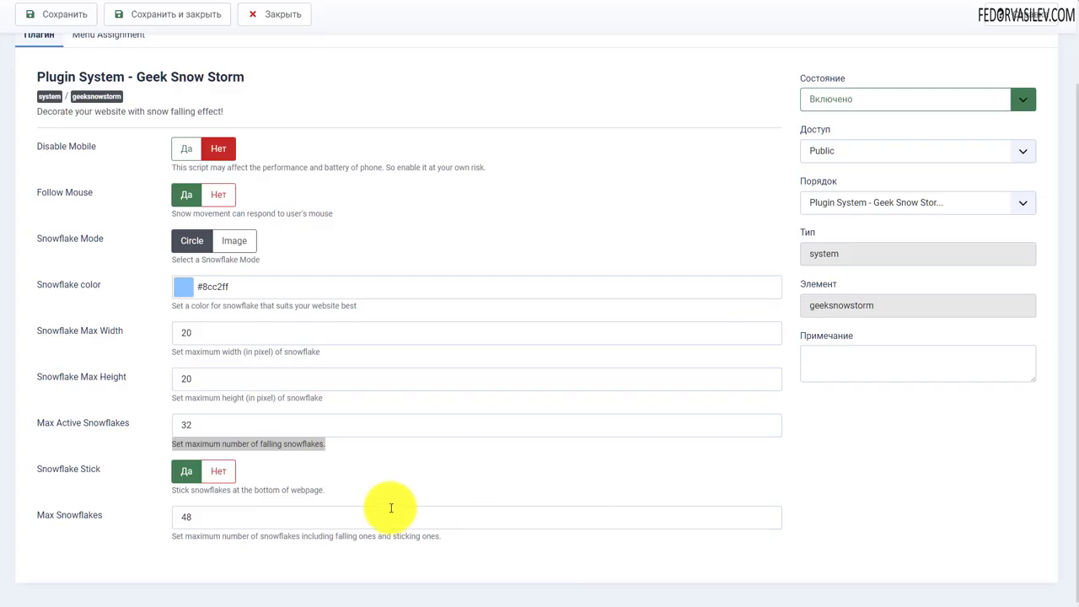
pyautogui.doubleClick(194, 423)
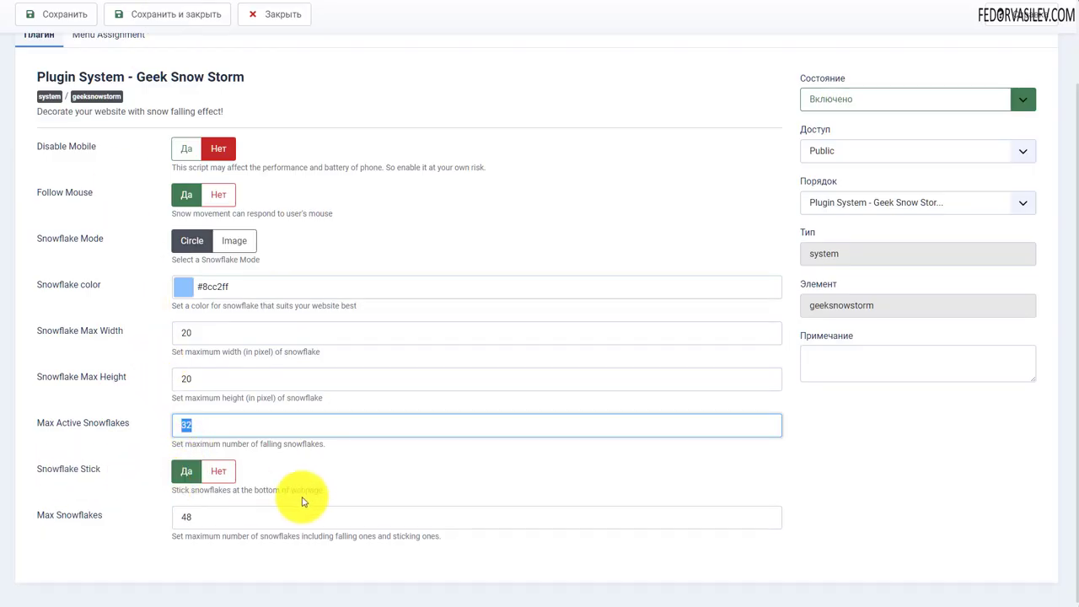
pyautogui.moveTo(331, 489); pyautogui.dragTo(117, 496)
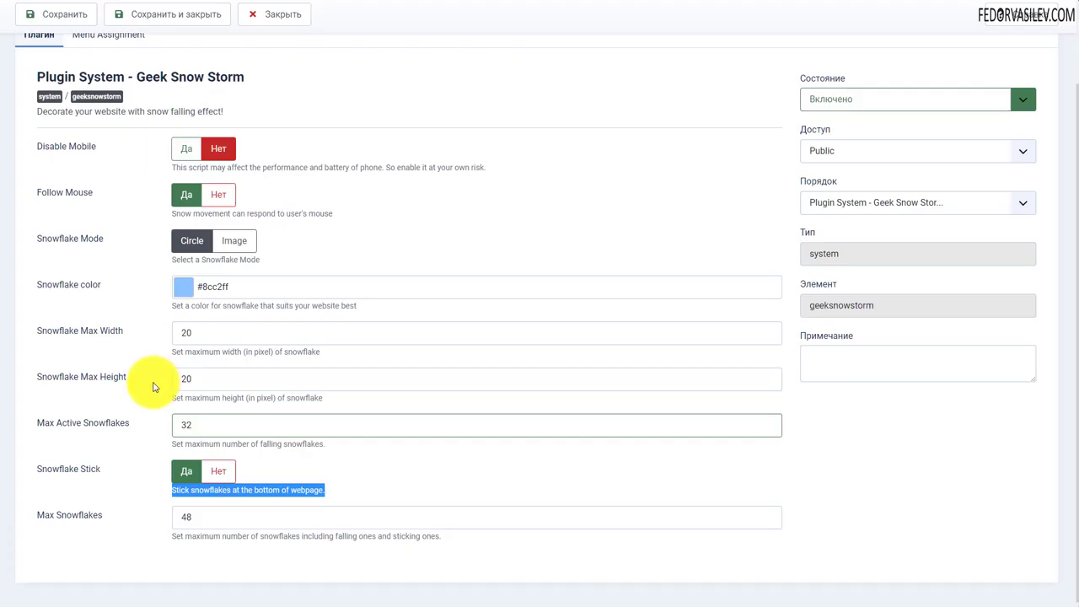
# - Switch Snowflake Mode to Image and choose snowflake-4.png from the images/snowflakes folder as the snowflake image
pyautogui.click(232, 247)
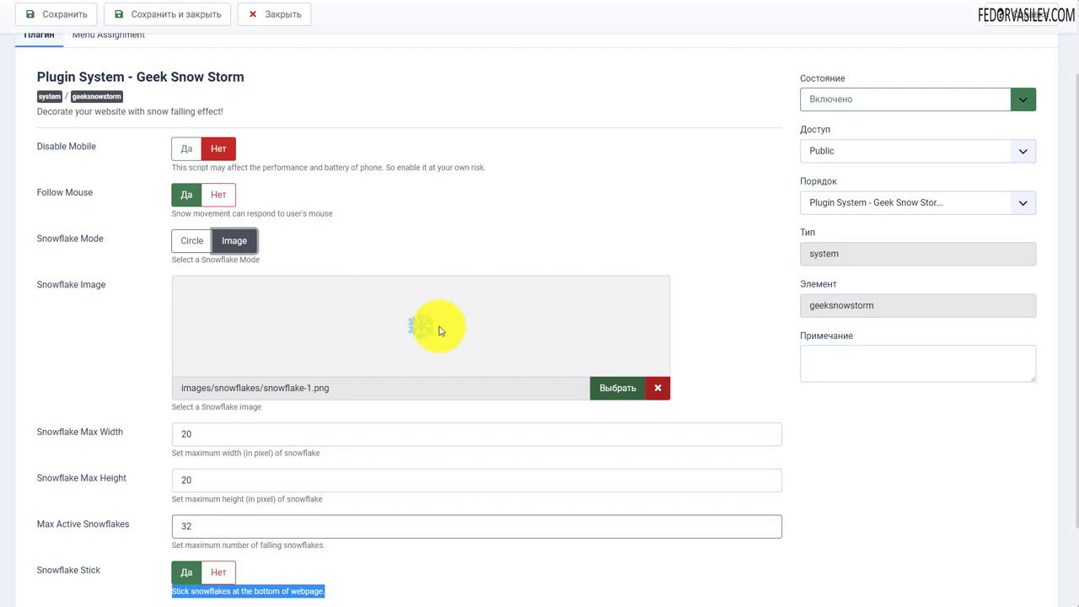
pyautogui.click(331, 387)
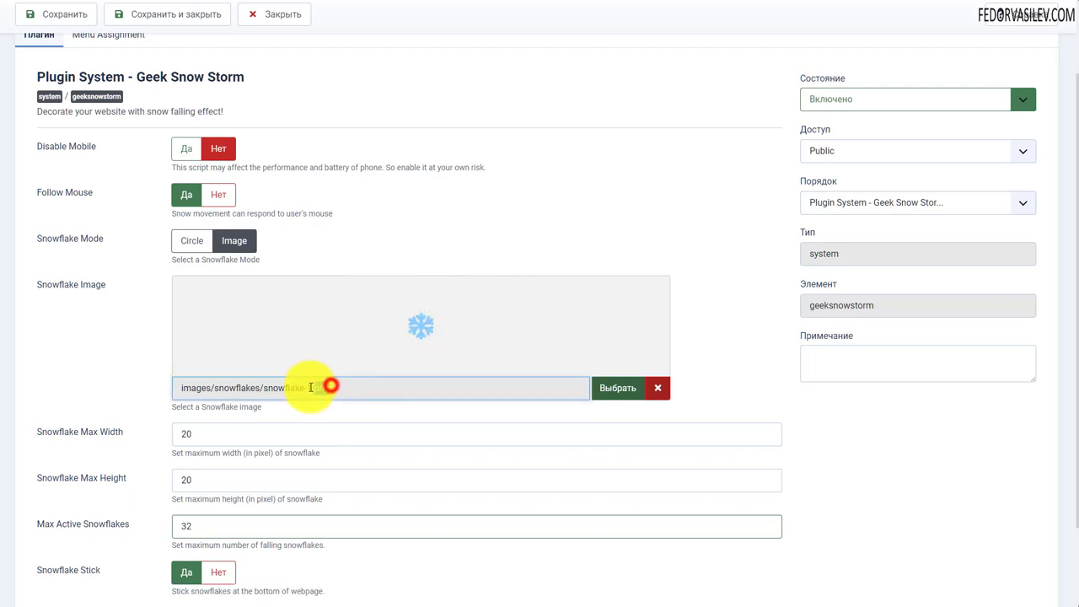
pyautogui.moveTo(280, 388); pyautogui.dragTo(315, 389)
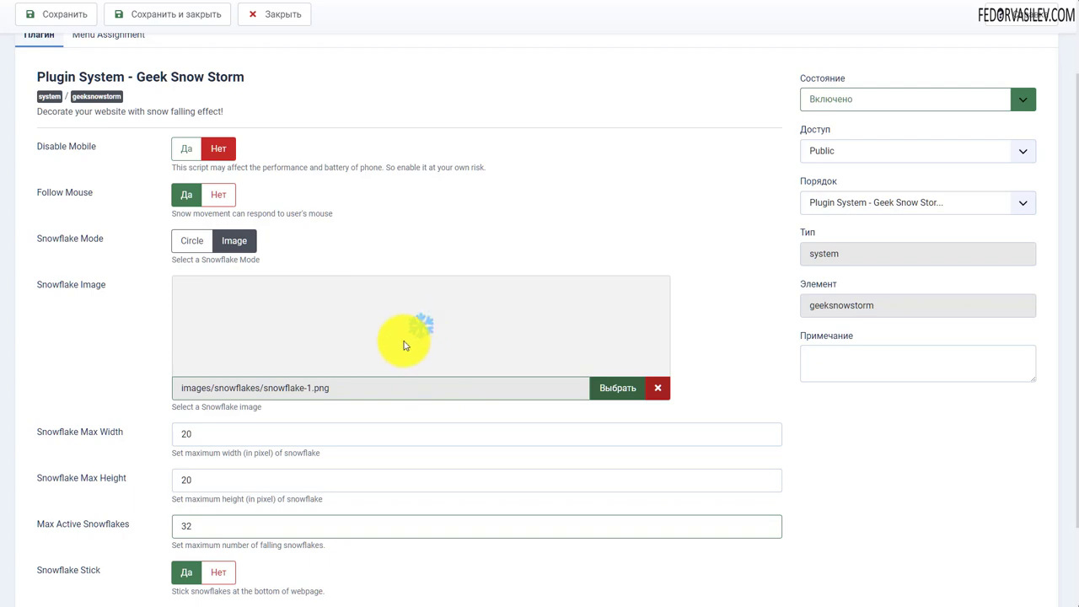
pyautogui.doubleClick(318, 392)
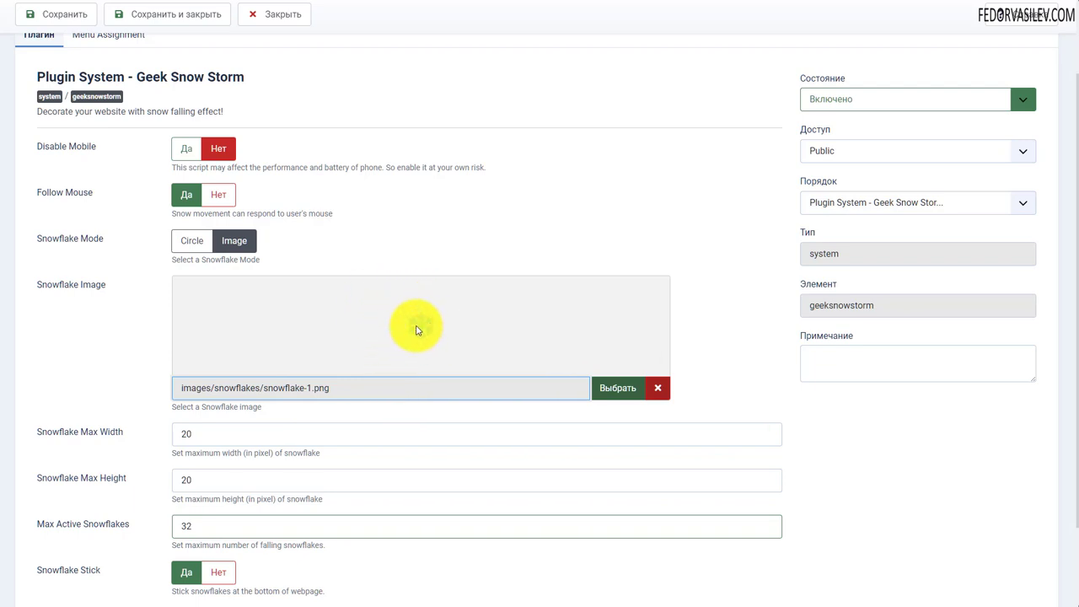
pyautogui.doubleClick(323, 388)
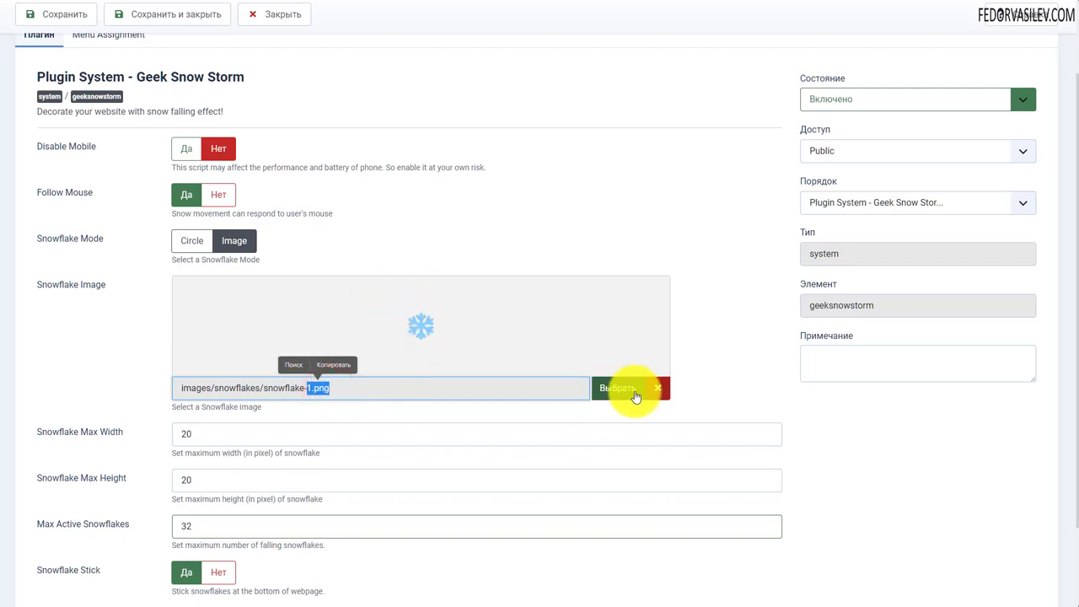
pyautogui.click(636, 394)
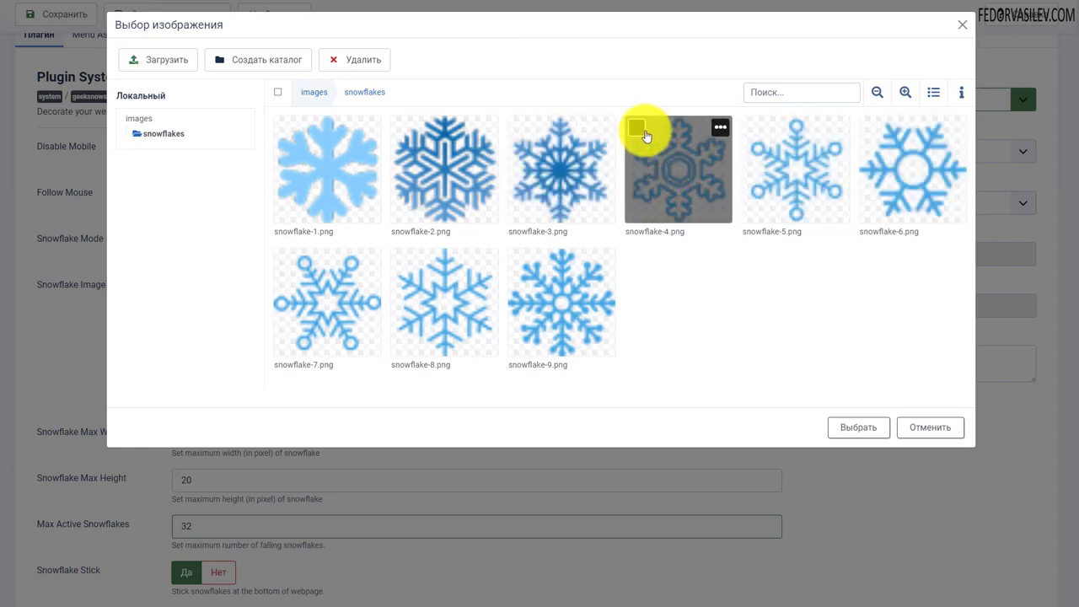
pyautogui.click(637, 127)
pyautogui.click(852, 426)
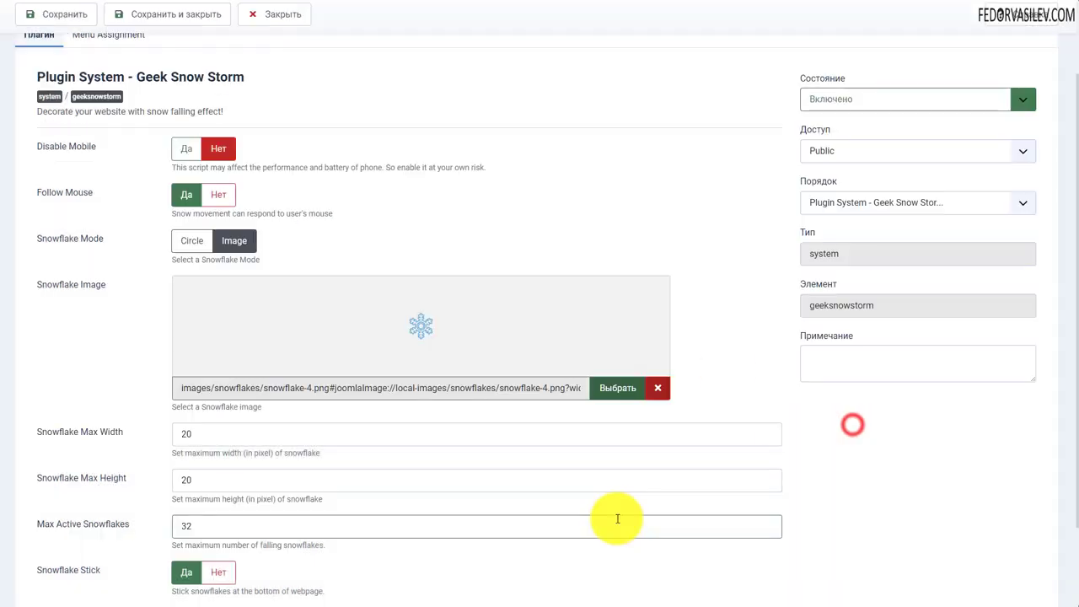
# - Save the plugin and check the image snowflakes on the site's home page
pyautogui.scroll(2, 156, 233)
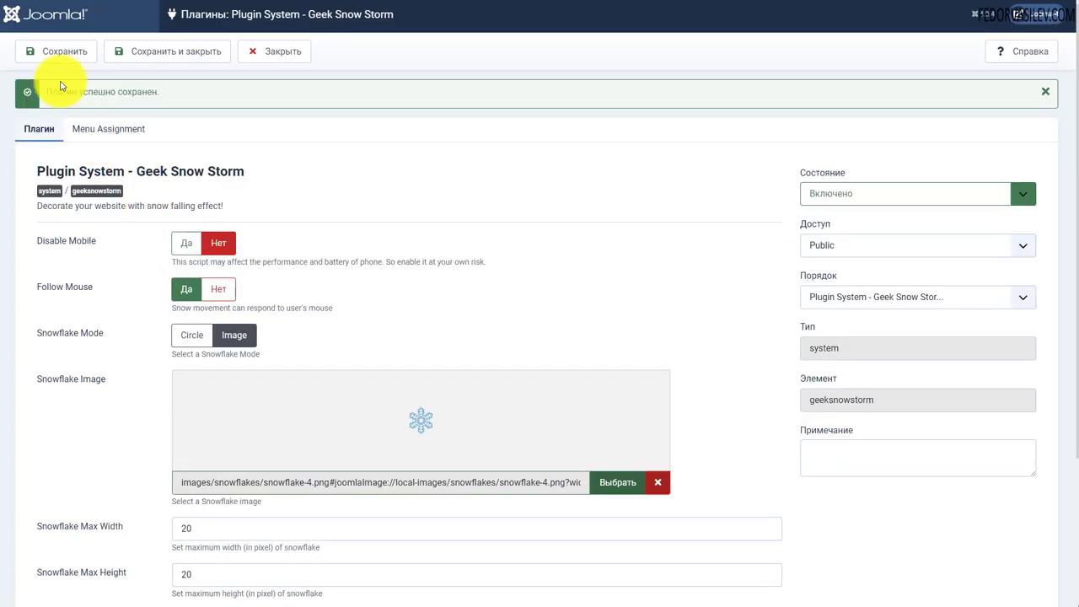
pyautogui.click(60, 52)
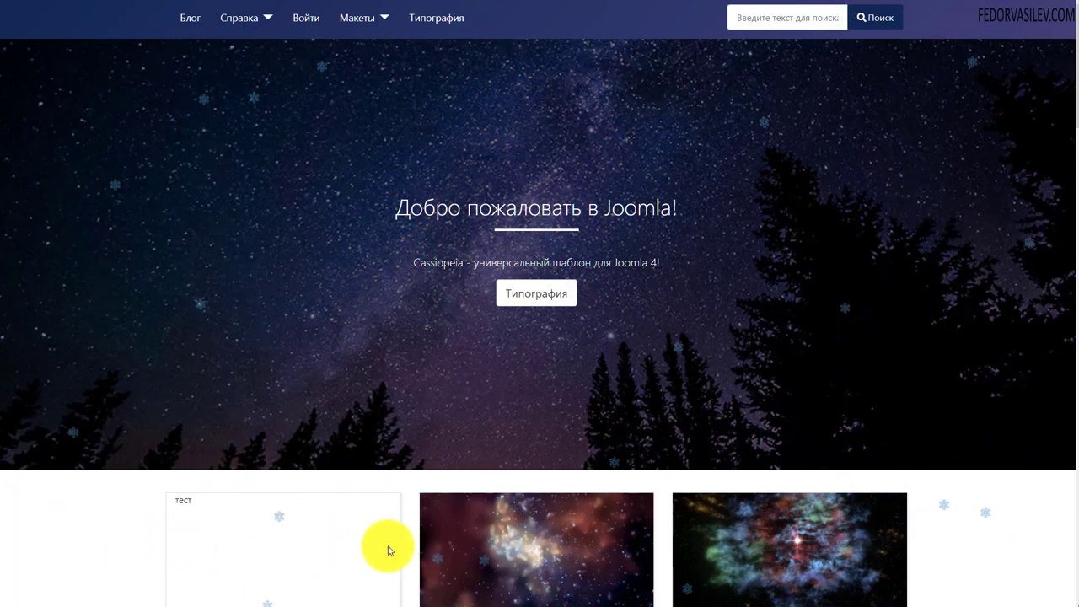
pyautogui.scroll(-3, 590, 531)
pyautogui.scroll(3, 413, 363)
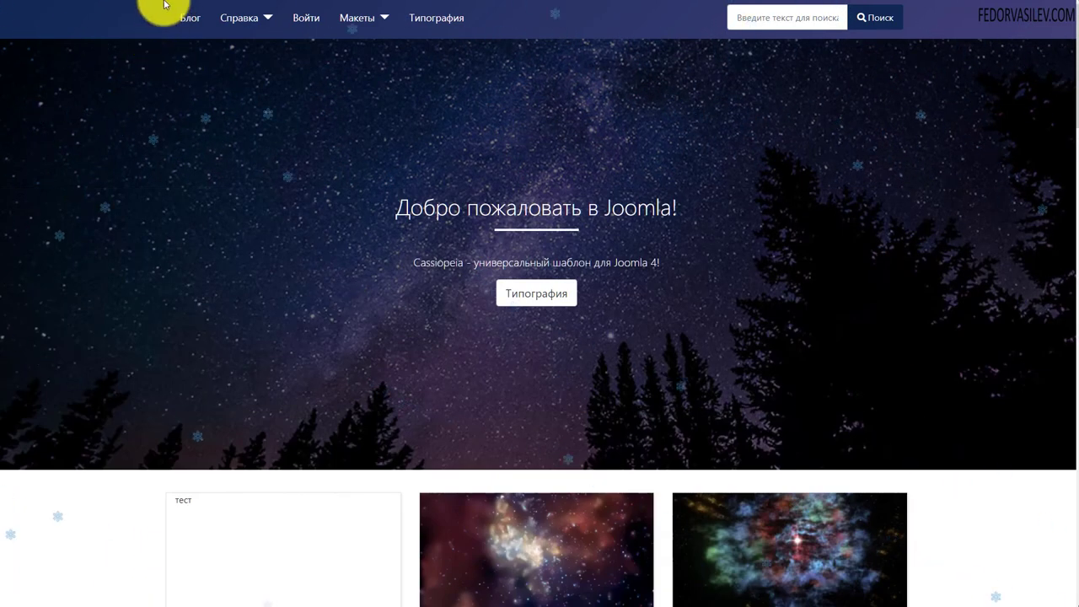
# - Return to the plugin settings, try Snowflake Stick at Нет and set it back to Да
pyautogui.click(169, 0)
pyautogui.scroll(-2, 242, 278)
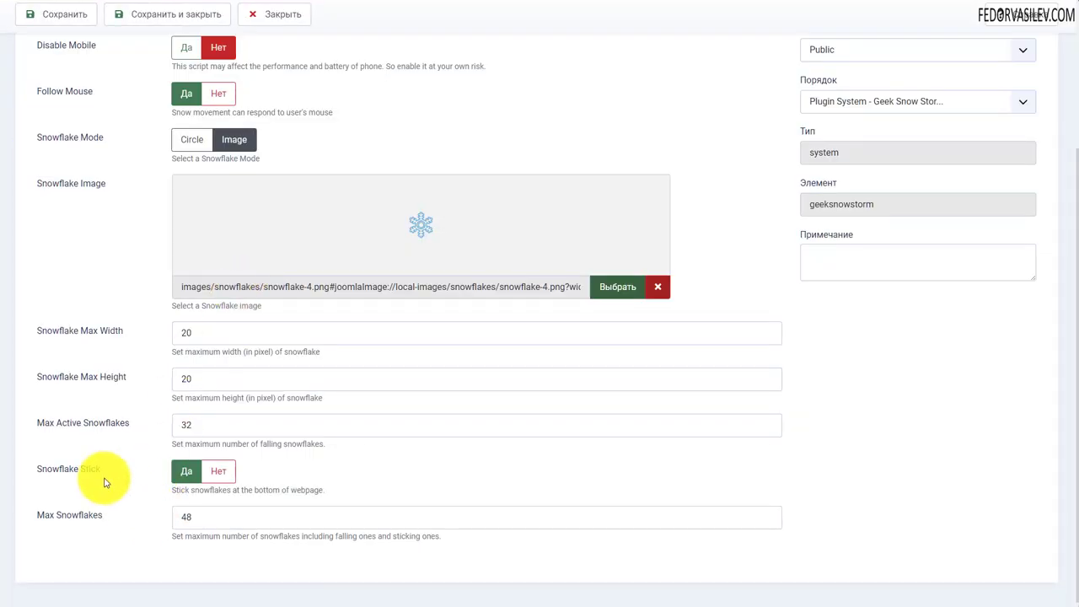
pyautogui.click(216, 472)
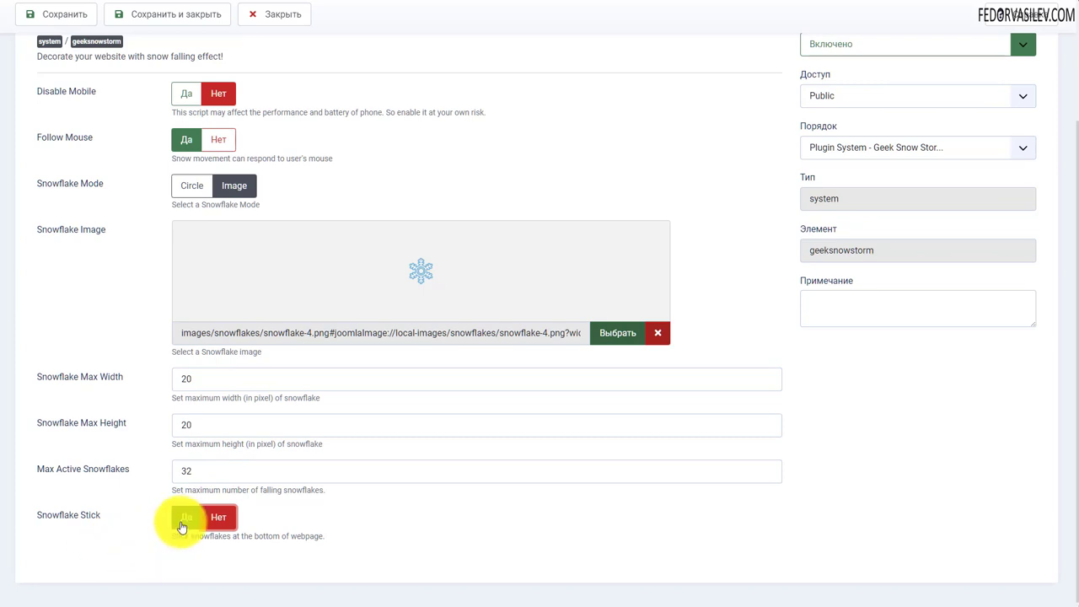
pyautogui.click(180, 517)
# - Examine the Max Snowflakes setting, which covers both falling and sticking snowflakes
pyautogui.doubleClick(209, 519)
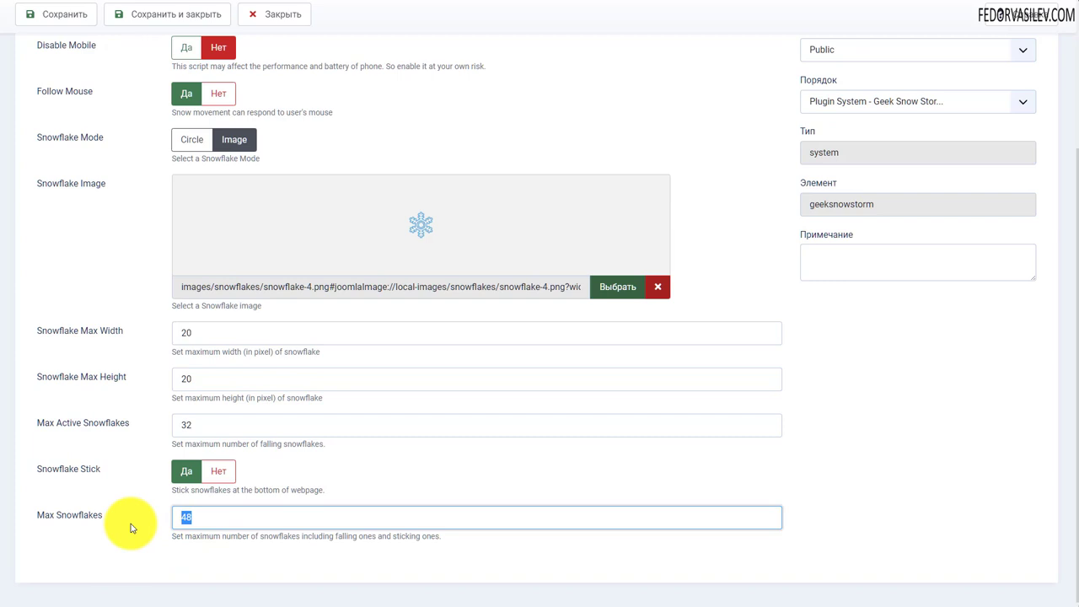
pyautogui.click(164, 518)
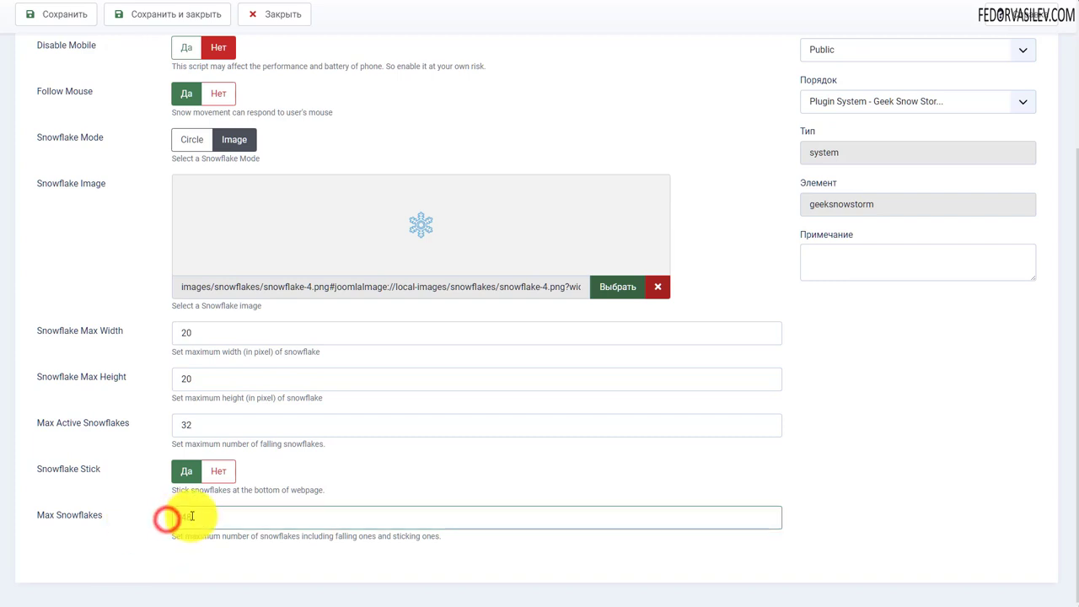
pyautogui.click(190, 516)
pyautogui.doubleClick(185, 516)
pyautogui.click(152, 514)
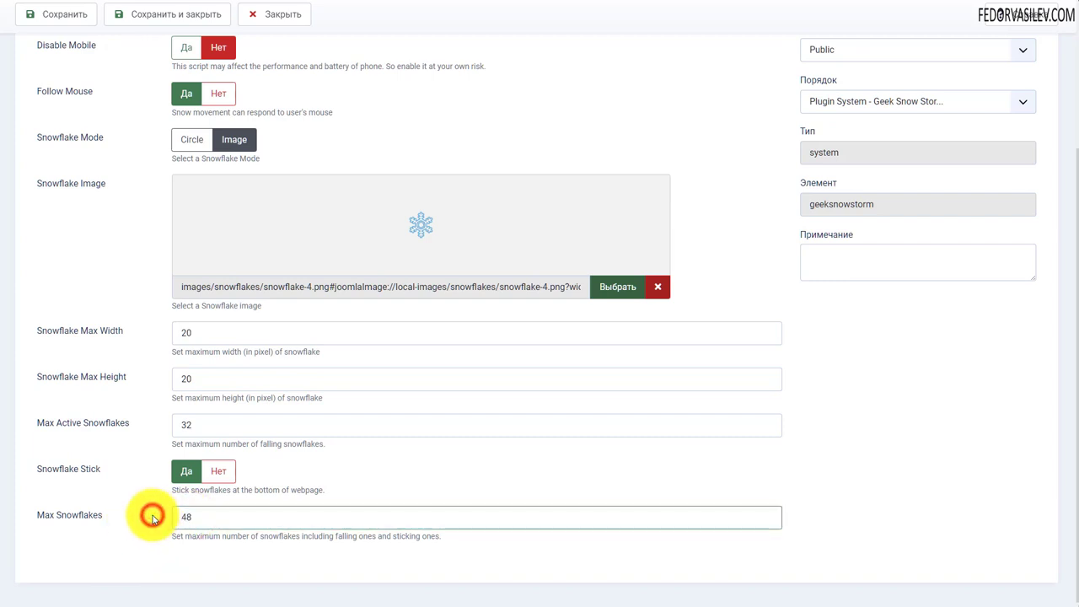
pyautogui.click(192, 517)
pyautogui.click(151, 521)
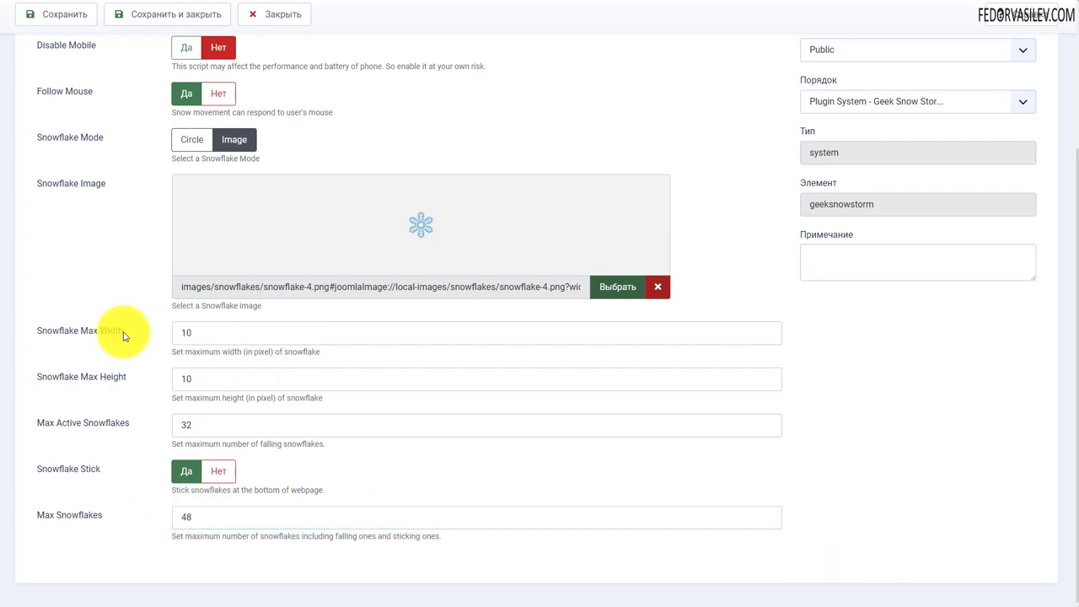
# - Review Snowflake Max Width and Snowflake Max Height, comparing the options for the Circle and Image snowflake modes
pyautogui.moveTo(124, 331); pyautogui.dragTo(102, 335)
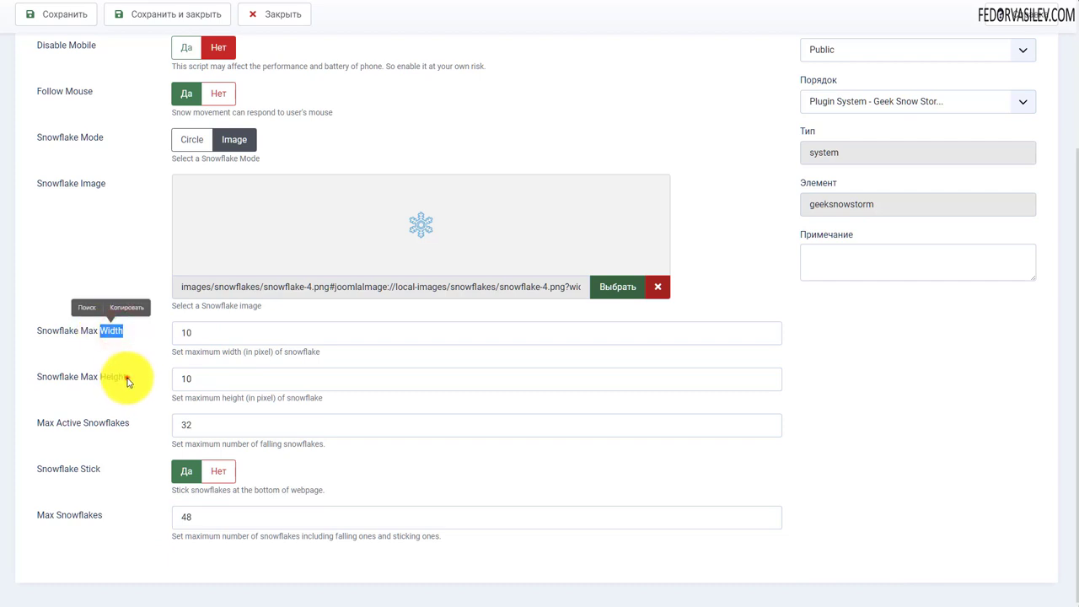
pyautogui.moveTo(128, 379); pyautogui.dragTo(101, 380)
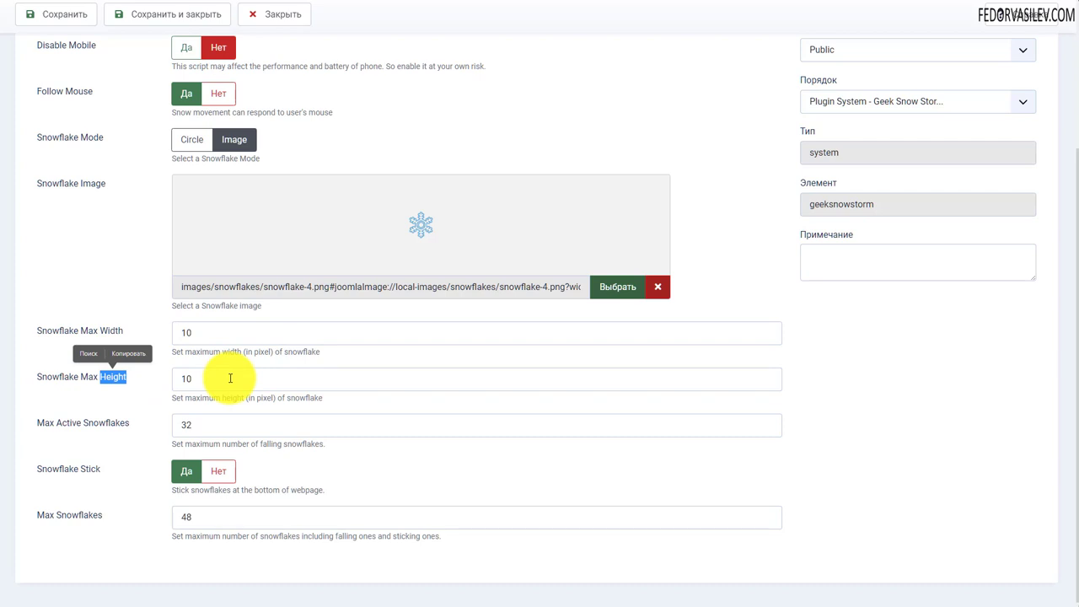
pyautogui.scroll(2, 230, 378)
pyautogui.click(192, 309)
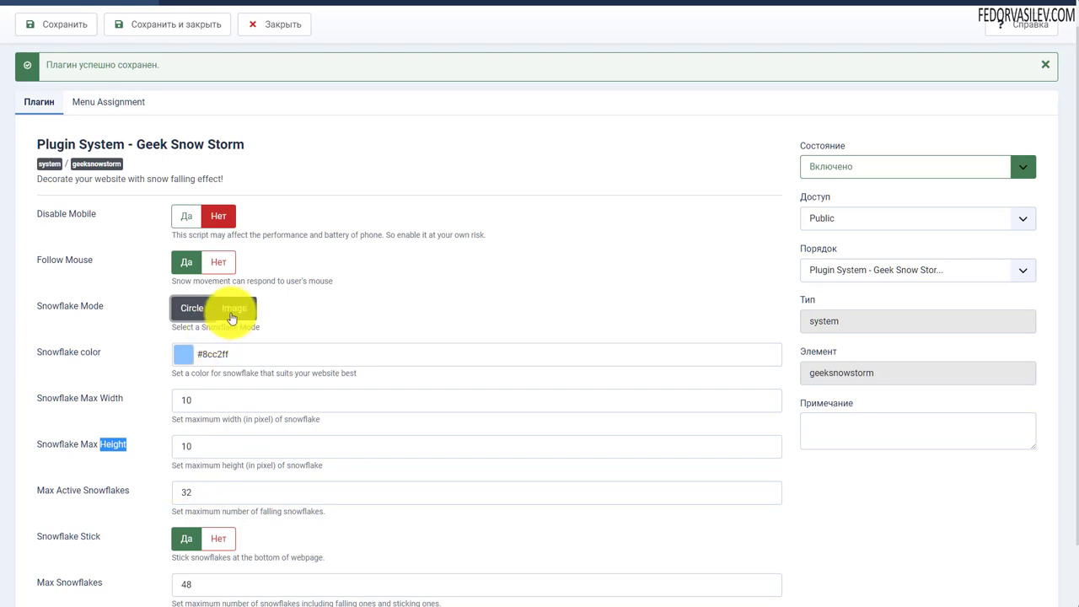
pyautogui.click(234, 309)
pyautogui.scroll(-2, 413, 371)
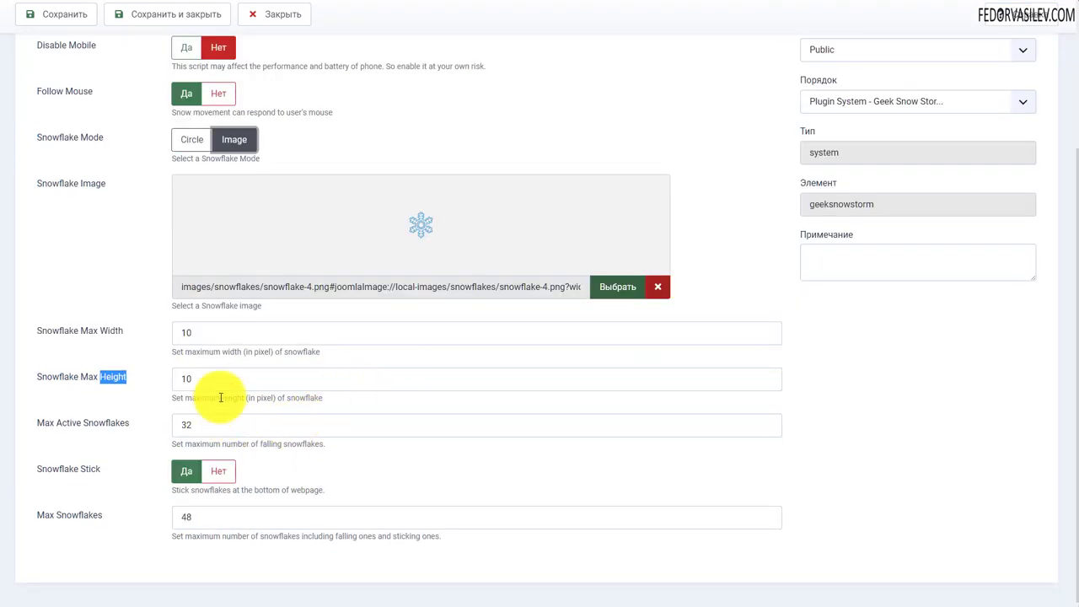
pyautogui.click(205, 379)
pyautogui.doubleClick(205, 332)
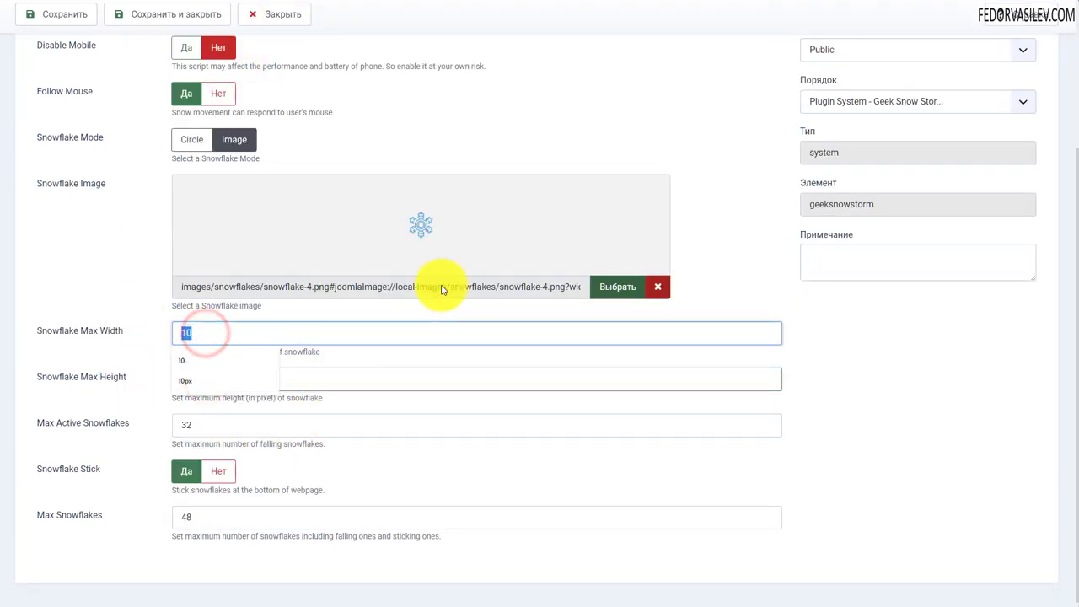
pyautogui.click(97, 354)
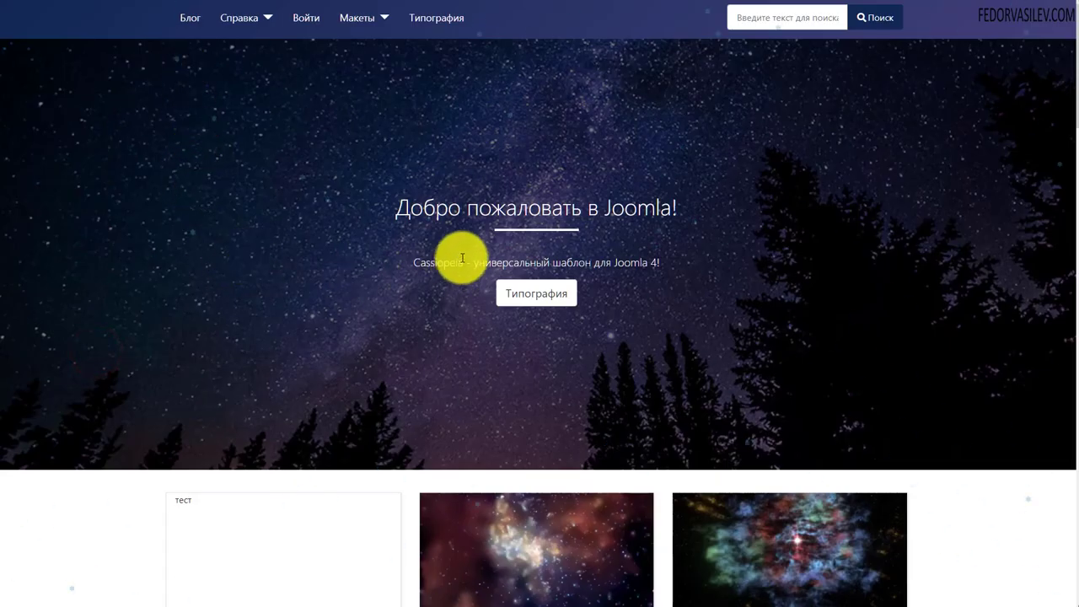
# - Check how the 10-pixel image snowflakes look on the site's home page
pyautogui.scroll(-3, 393, 270)
pyautogui.scroll(3, 11, 91)
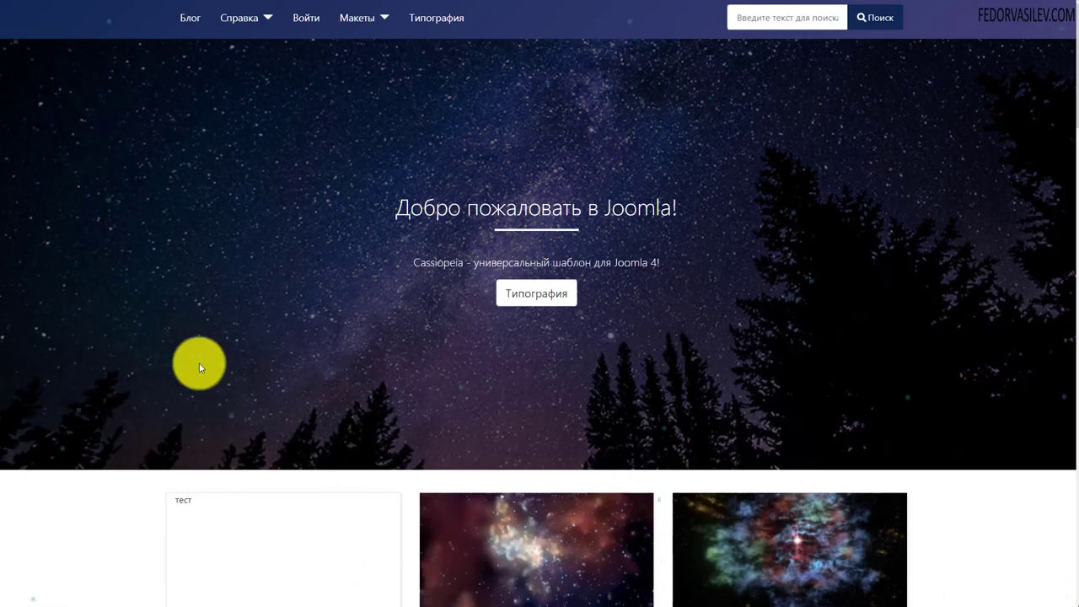
pyautogui.scroll(-2, 313, 102)
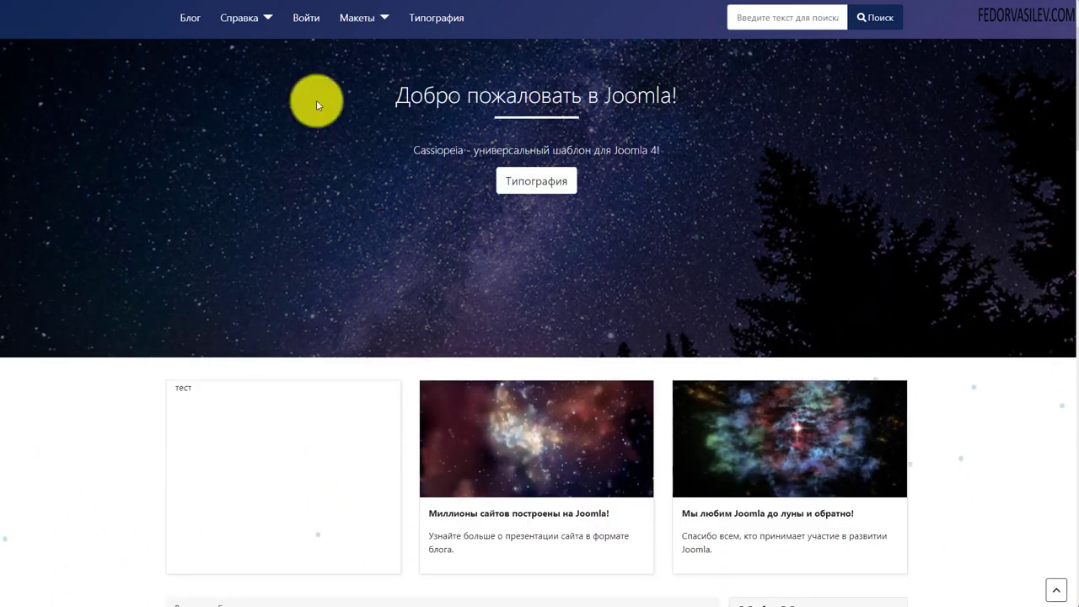
pyautogui.scroll(2, 313, 102)
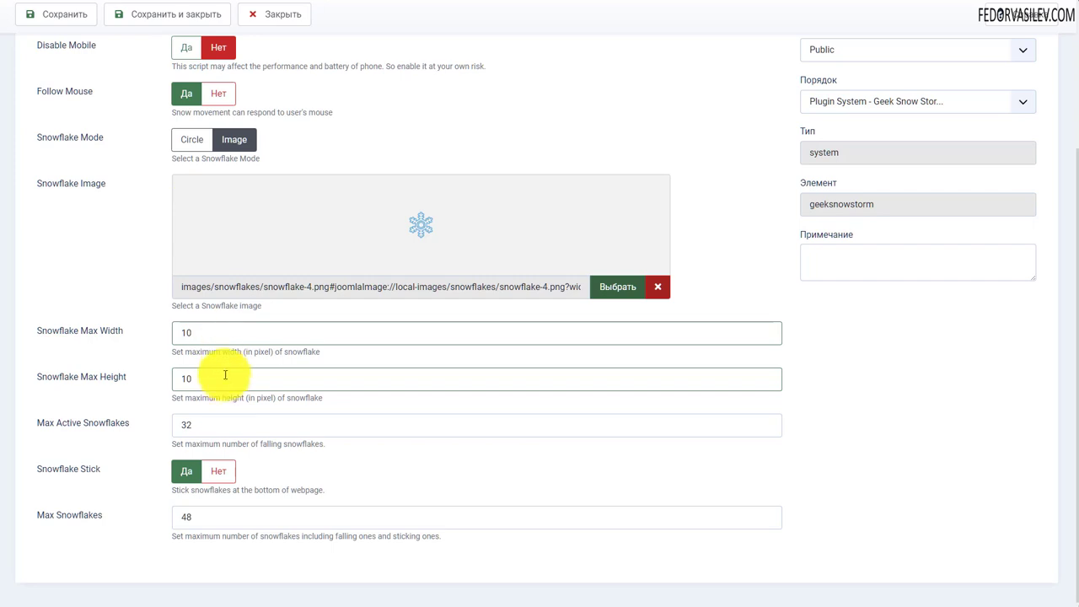
# - Set Snowflake Max Width and Snowflake Max Height to 50 pixels and save the plugin
pyautogui.click(178, 331)
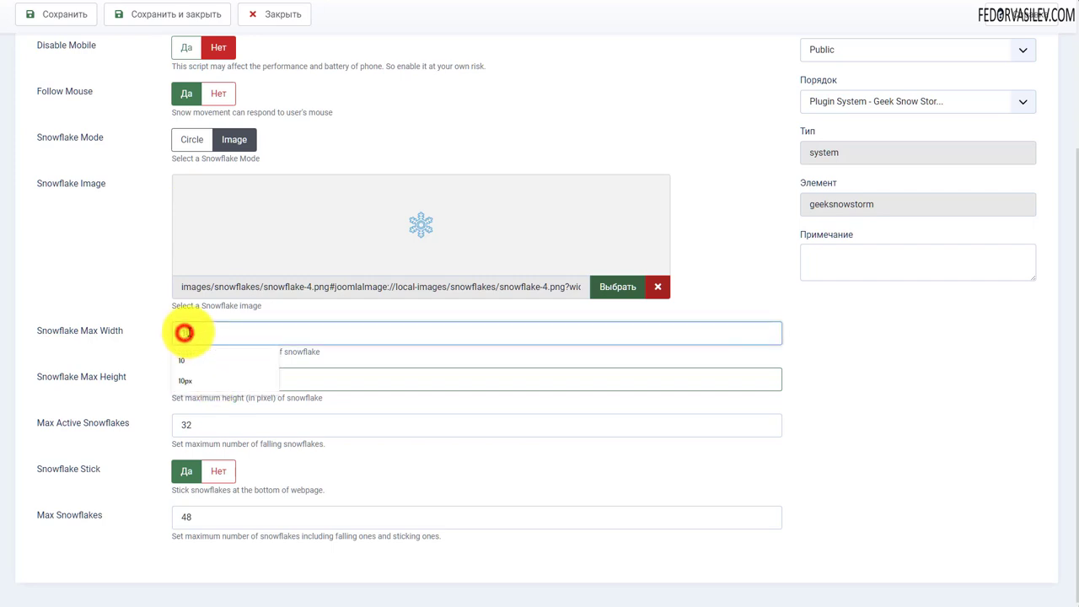
pyautogui.press('BackSpace')
pyautogui.press('BackSpace')
pyautogui.write('50')
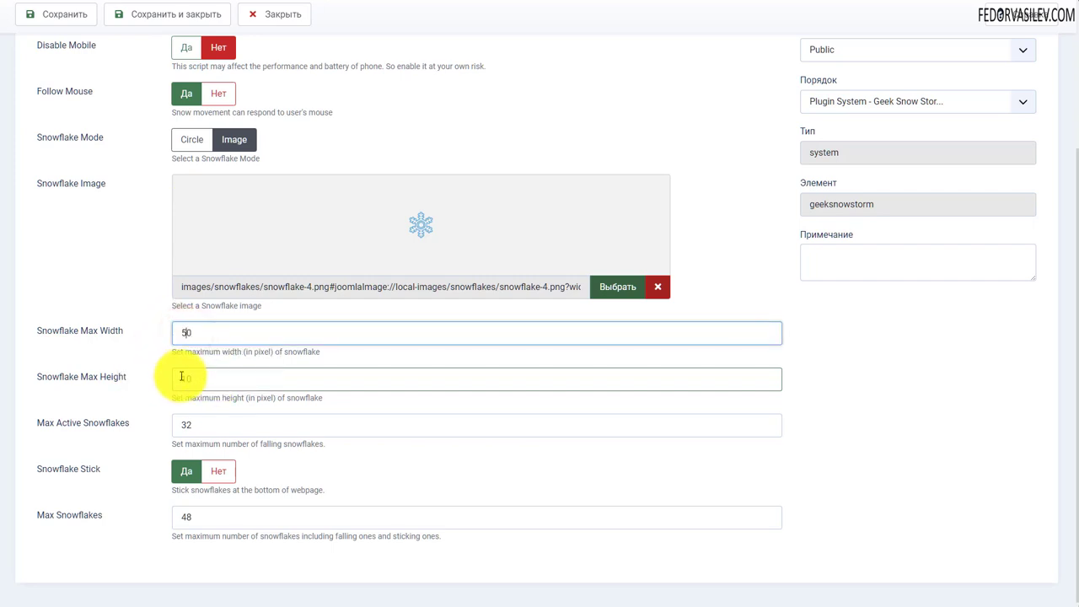
pyautogui.click(187, 377)
pyautogui.press('BackSpace')
pyautogui.press('BackSpace')
pyautogui.write('50')
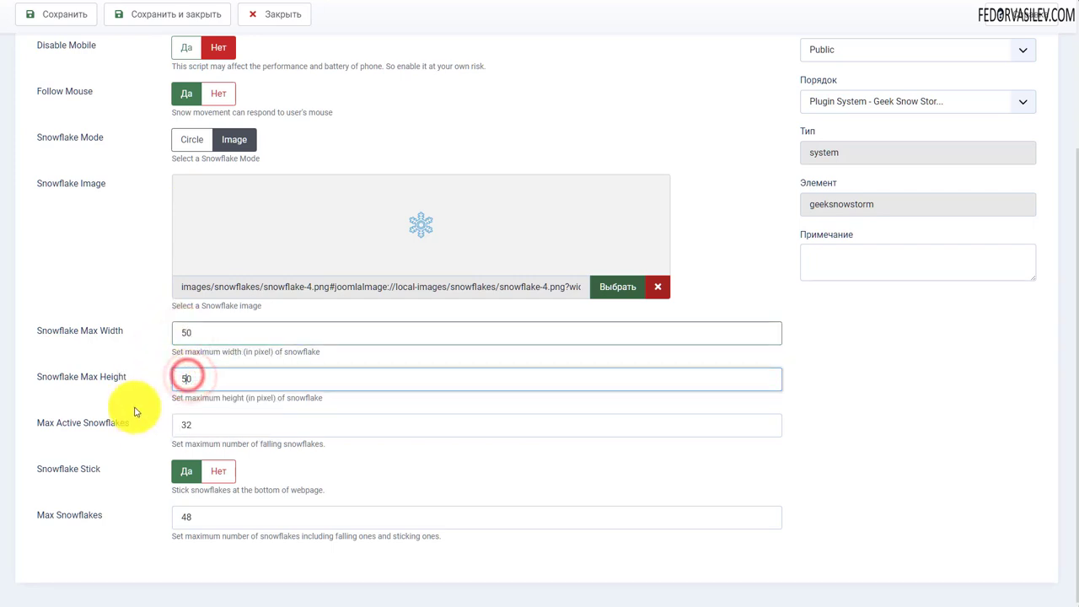
pyautogui.click(60, 12)
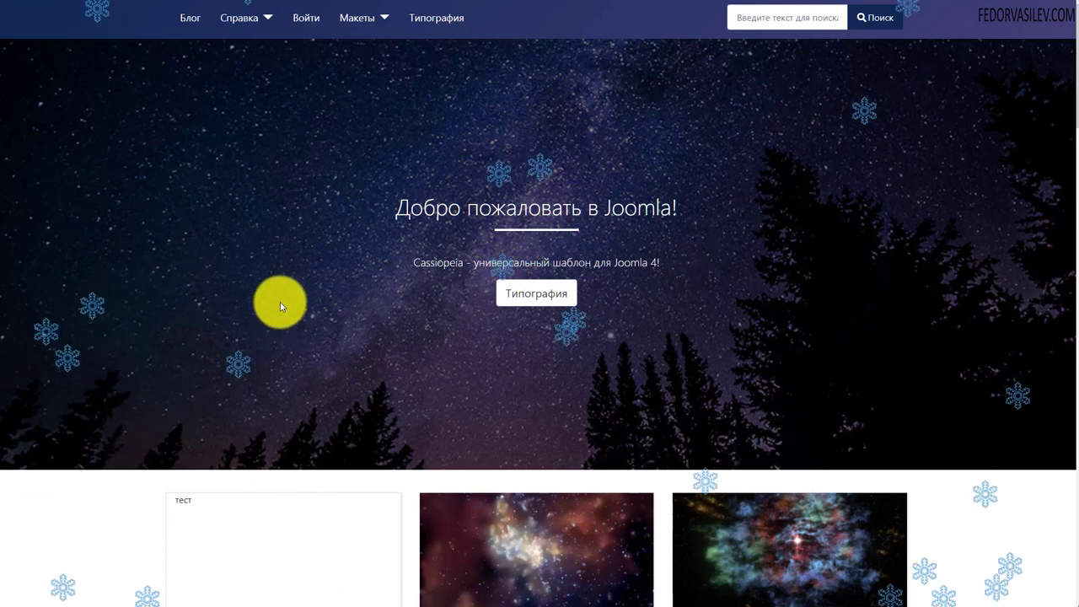
# - Examine the 50-pixel snowflakes falling over the header, modules and articles of the site's home page
pyautogui.scroll(-1, 262, 332)
pyautogui.scroll(-3, 262, 334)
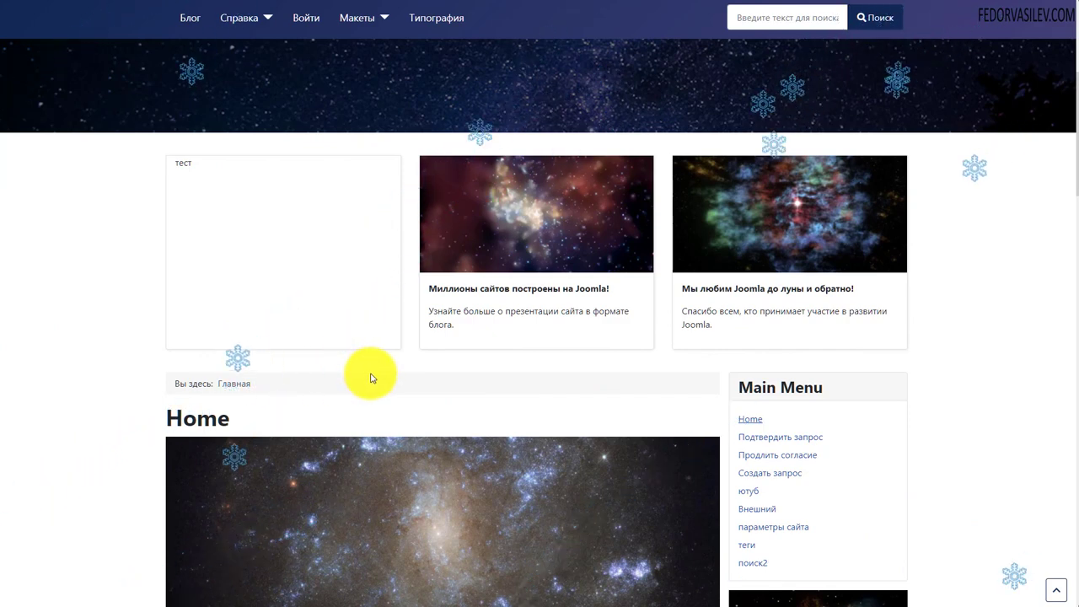
pyautogui.scroll(4, 360, 386)
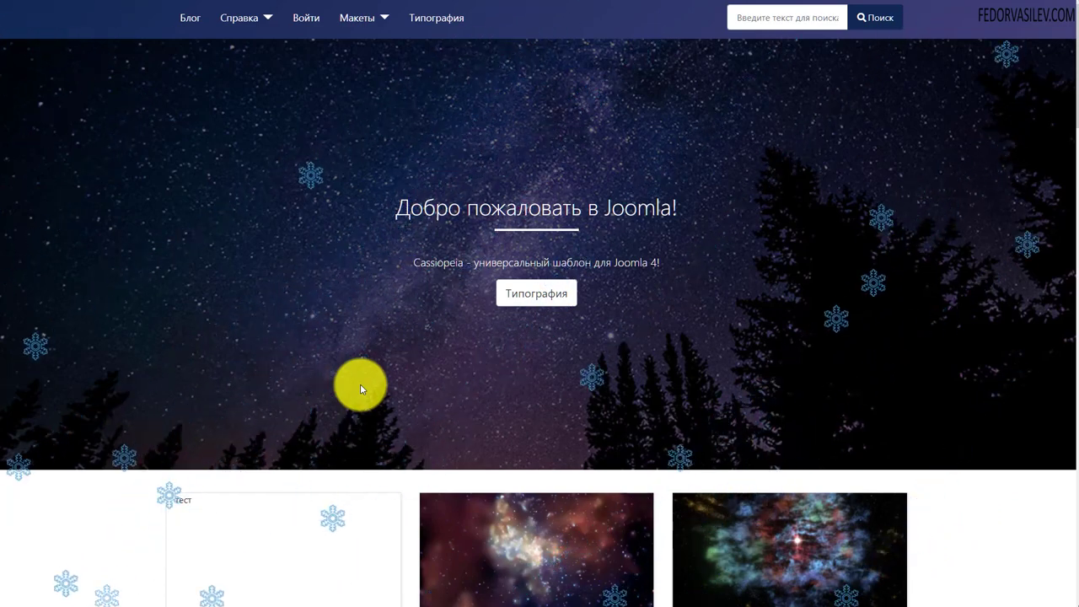
pyautogui.scroll(-4, 361, 291)
pyautogui.scroll(-3, 361, 291)
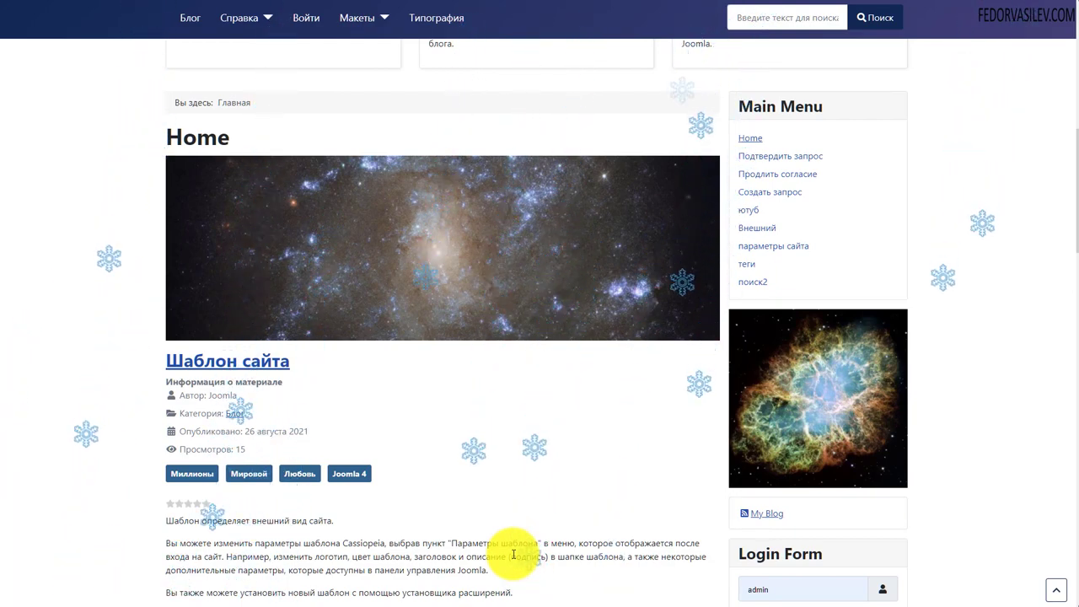
pyautogui.scroll(-5, 519, 548)
pyautogui.scroll(-4, 525, 544)
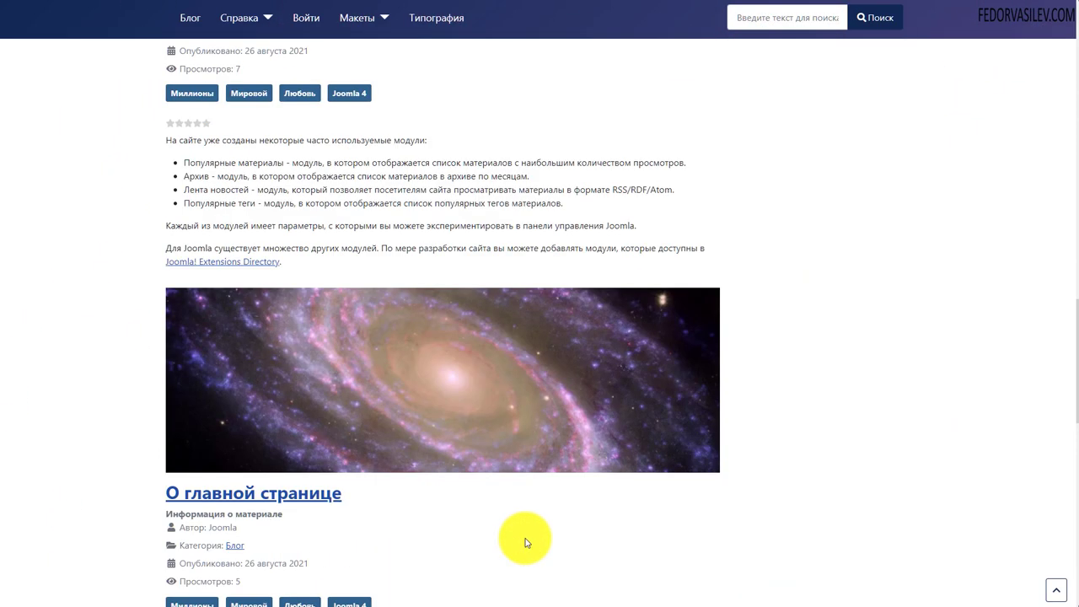
pyautogui.scroll(7, 527, 536)
pyautogui.scroll(12, 533, 526)
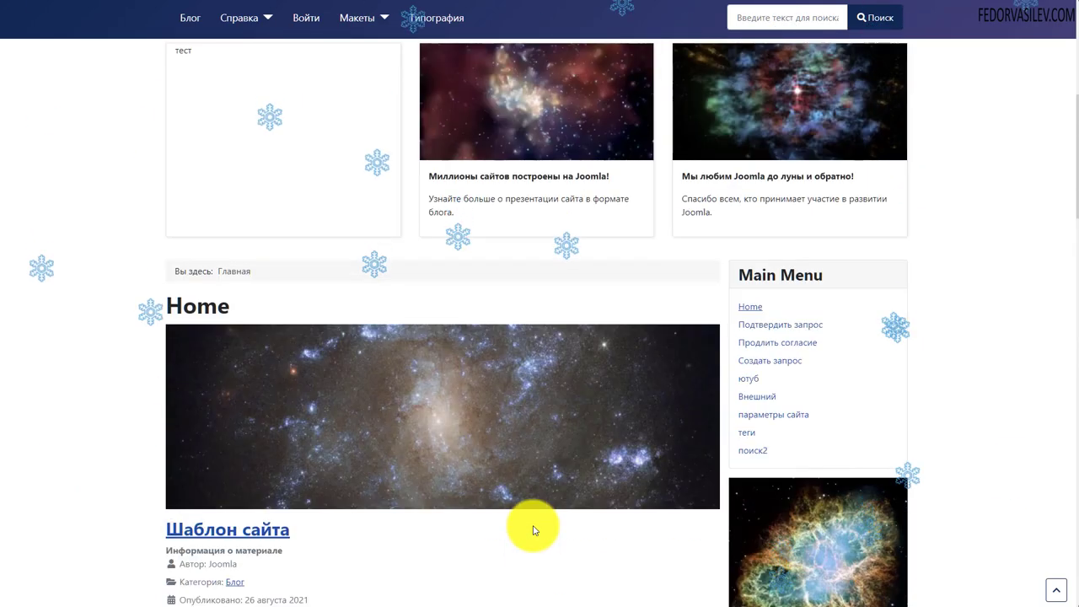